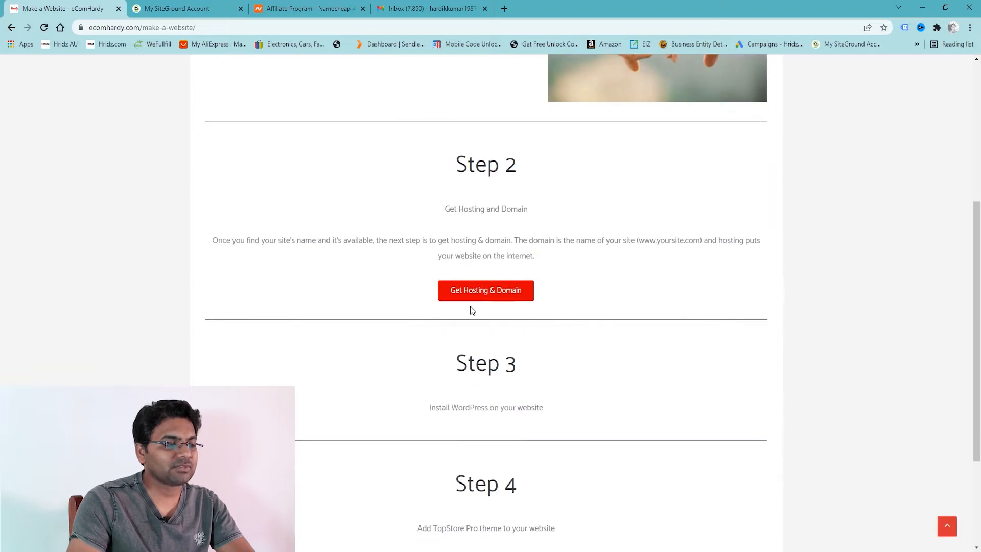
Open a new tab and go to ecomhardy.com/namecheap to reach the Namecheap homepage.
{"action": "scroll", "coordinate": [493, 305], "scroll_direction": "up", "scroll_amount": 5}
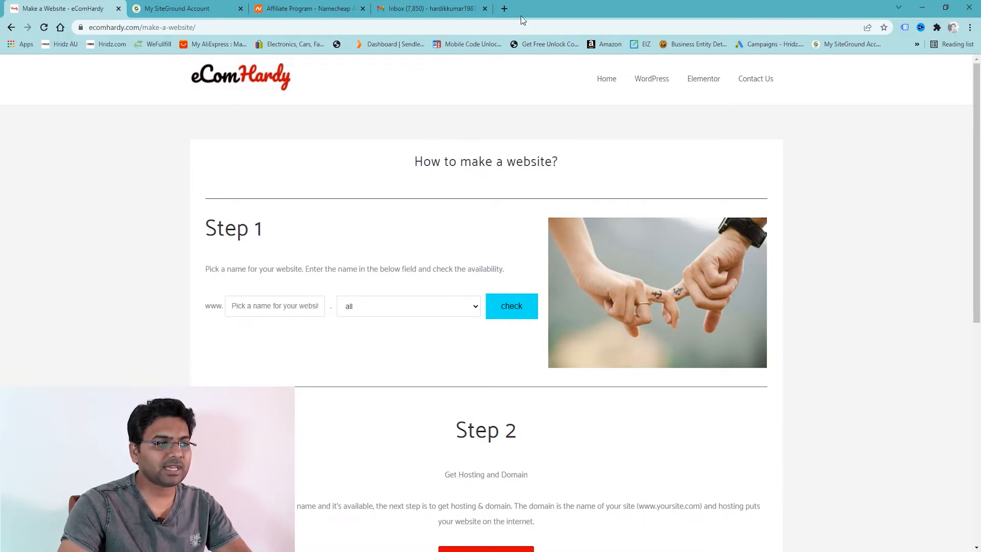
{"action": "left_click", "coordinate": [504, 8]}
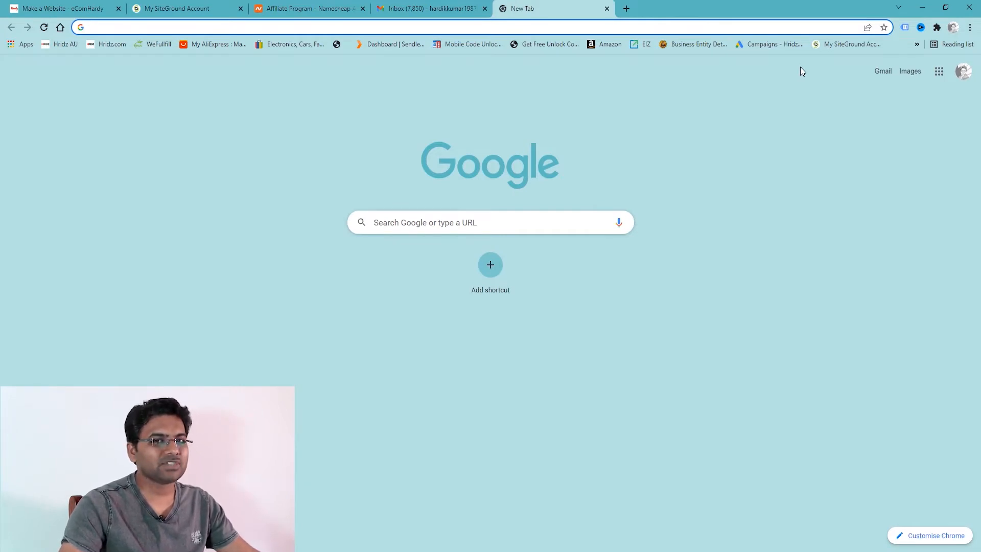
{"action": "type", "text": "e"}
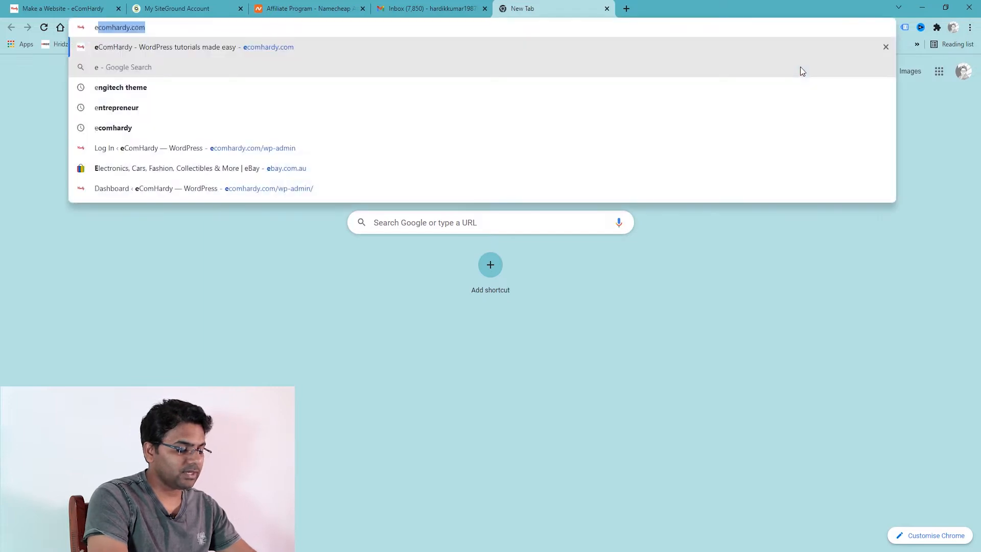
{"action": "type", "text": "comhardy.com/"}
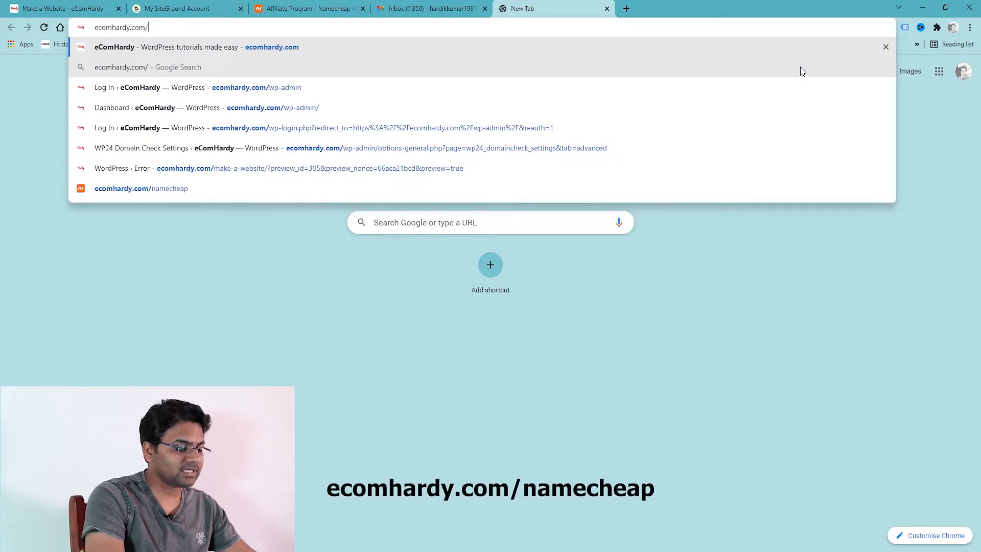
{"action": "type", "text": "namecheap"}
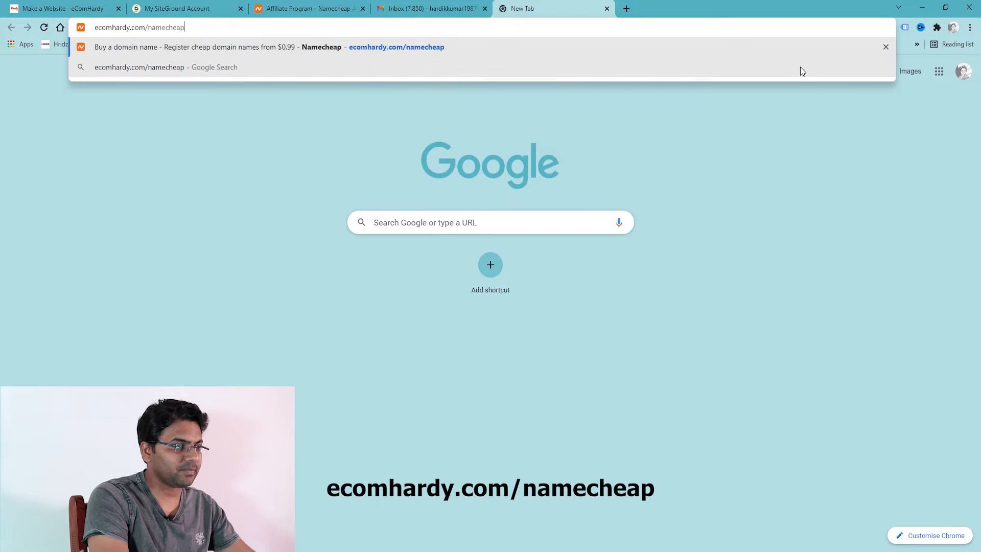
{"action": "key", "text": "Return"}
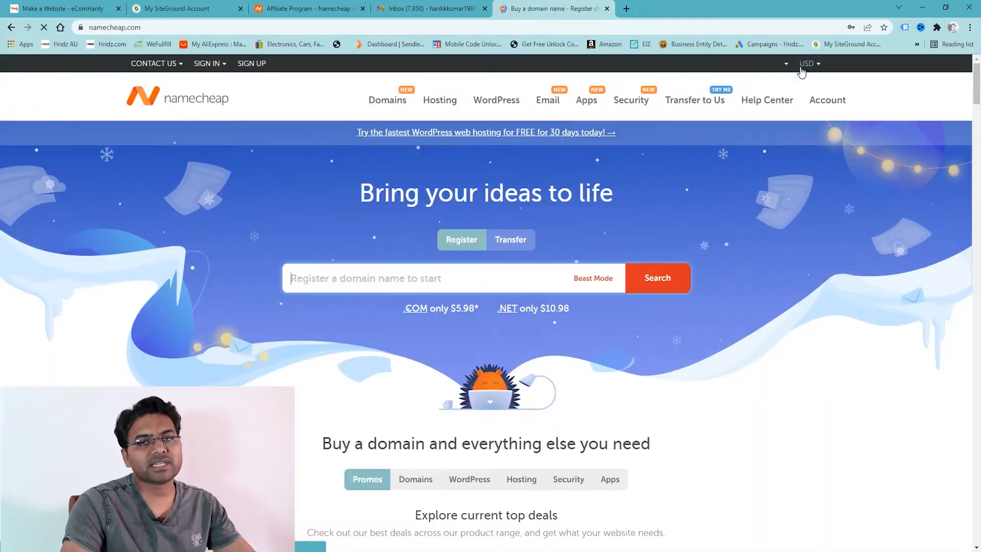
Browse the Namecheap homepage and click into the domain search field.
{"action": "scroll", "coordinate": [612, 396], "scroll_direction": "down", "scroll_amount": 4}
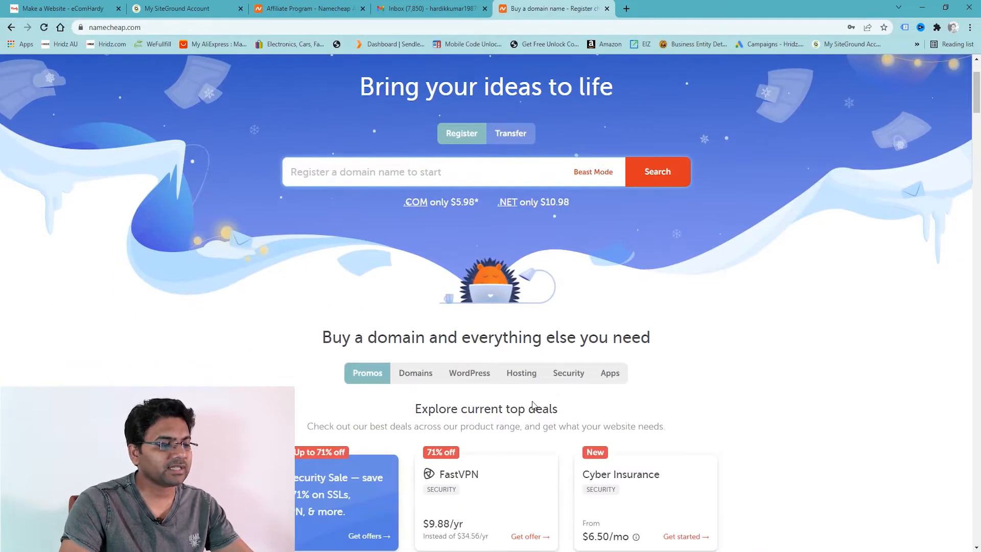
{"action": "scroll", "coordinate": [612, 399], "scroll_direction": "down", "scroll_amount": 3}
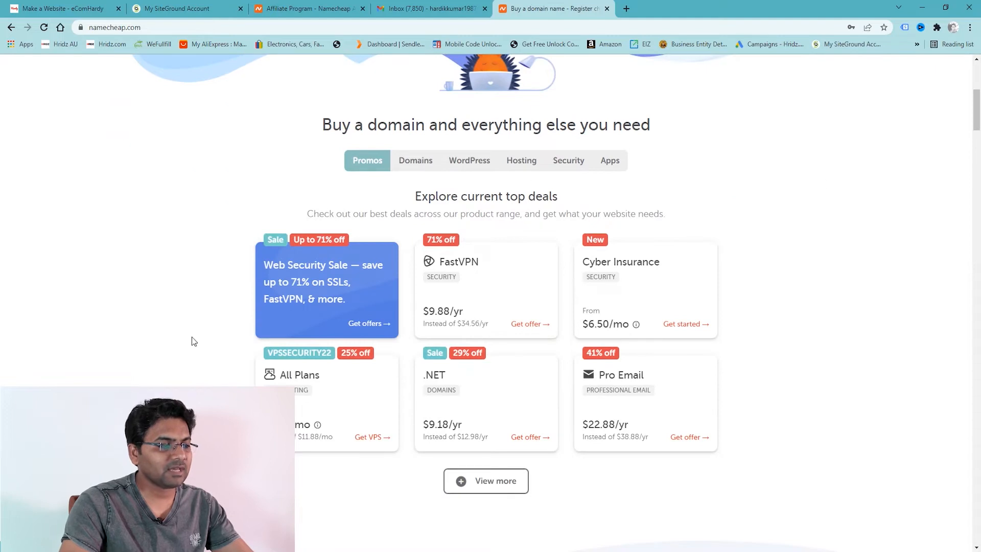
{"action": "scroll", "coordinate": [569, 266], "scroll_direction": "up", "scroll_amount": 6}
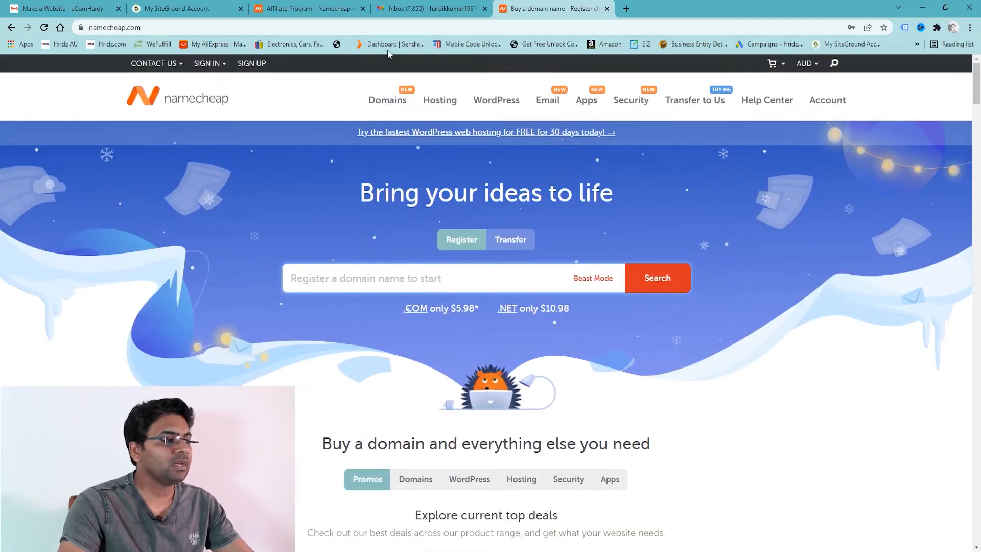
{"action": "scroll", "coordinate": [520, 272], "scroll_direction": "down", "scroll_amount": 1}
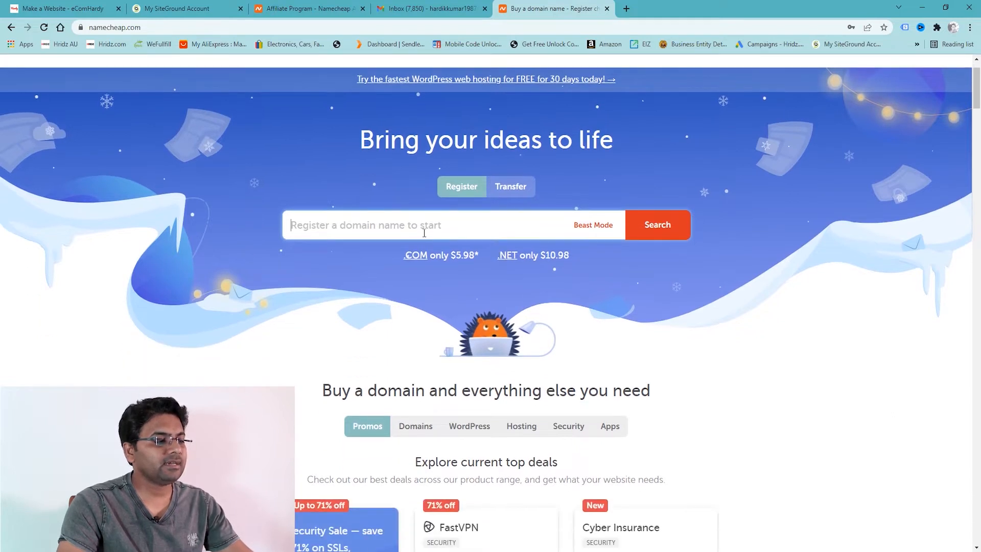
{"action": "left_click", "coordinate": [394, 225]}
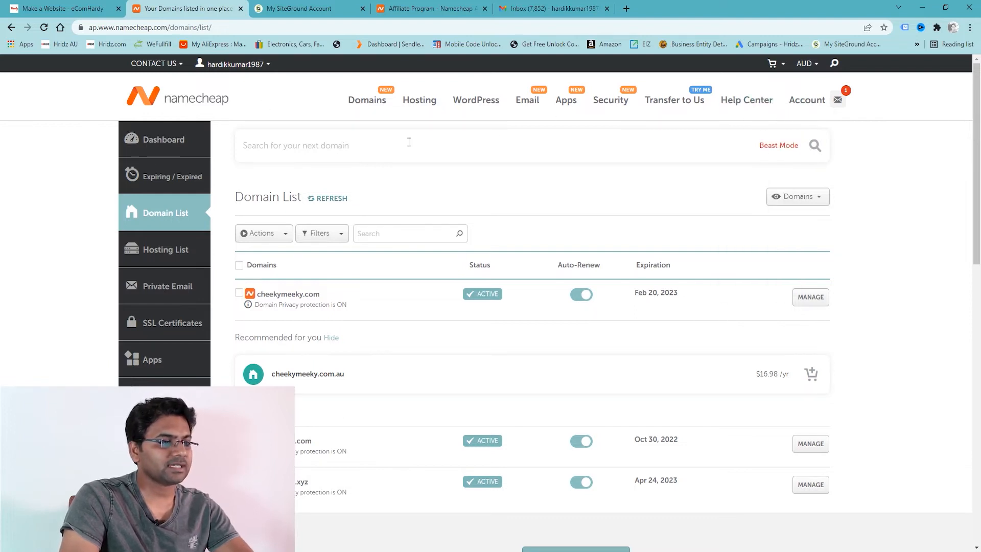
Go to Account > Domain List, manage cheekymeeky.com, and highlight its PremiumDNS nameservers row.
{"action": "left_click", "coordinate": [821, 107]}
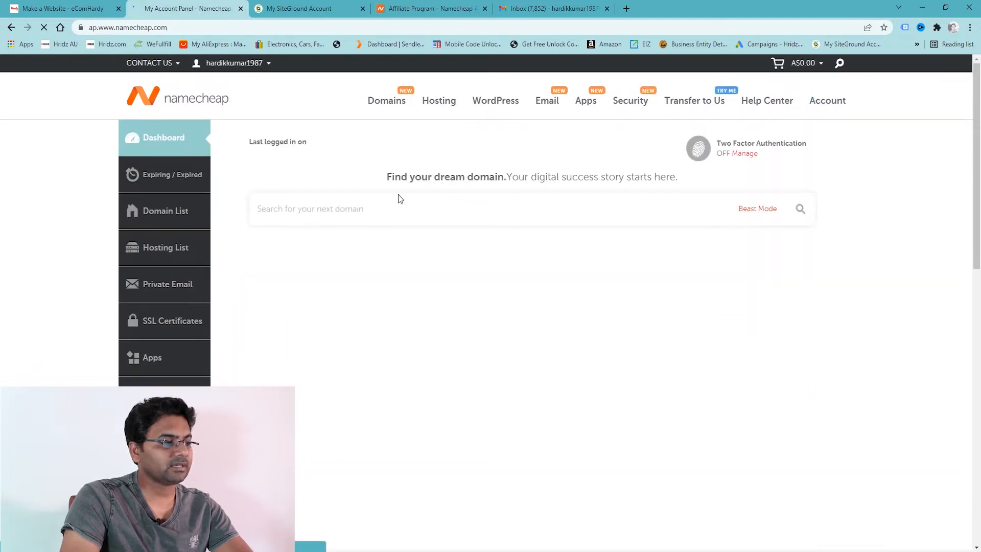
{"action": "left_click", "coordinate": [172, 218]}
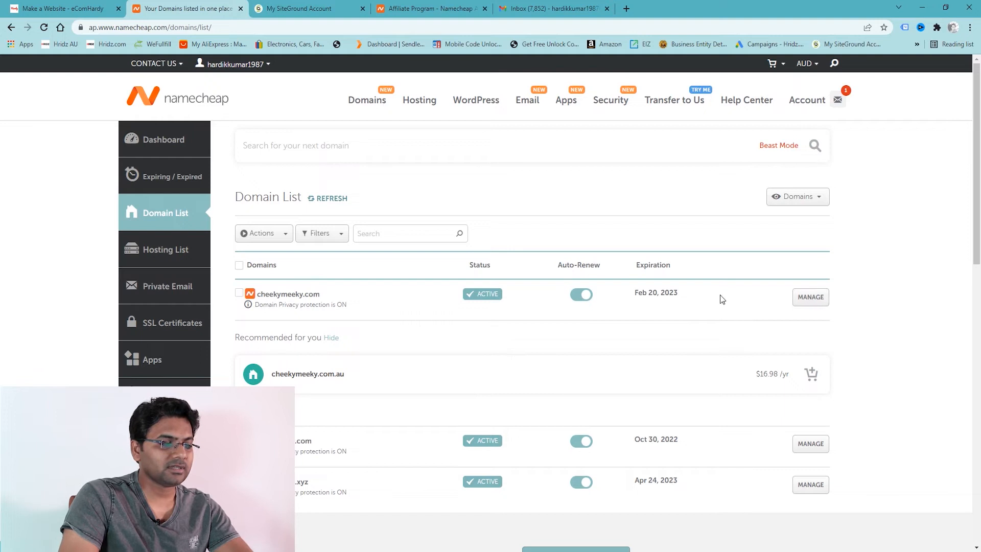
{"action": "left_click", "coordinate": [819, 305]}
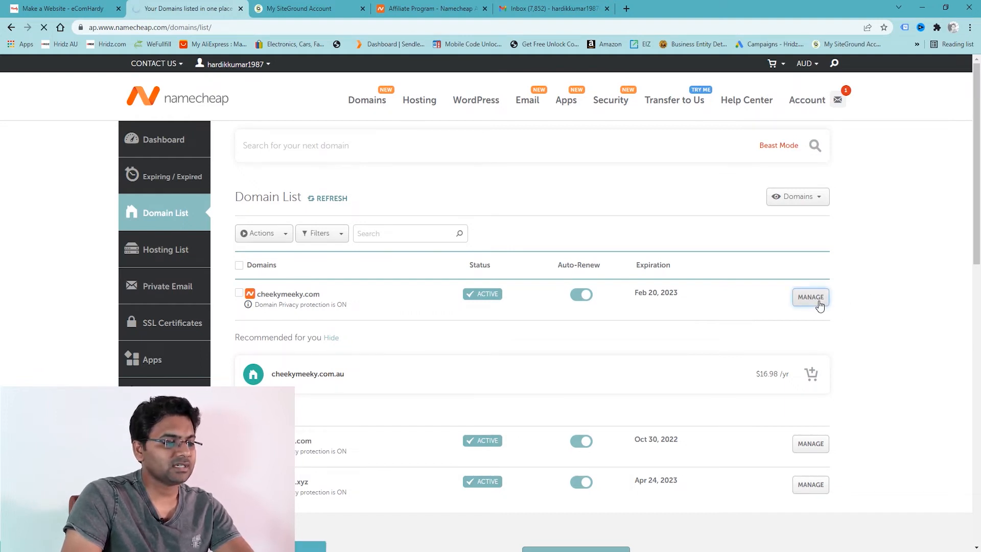
{"action": "scroll", "coordinate": [356, 233], "scroll_direction": "down", "scroll_amount": 1}
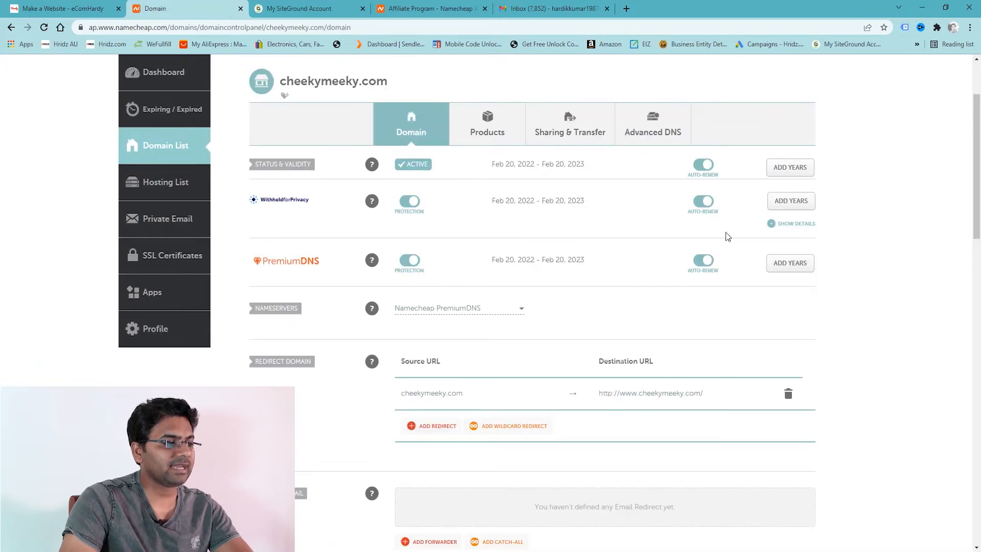
{"action": "left_click_drag", "start_coordinate": [256, 313], "coordinate": [299, 309]}
{"action": "left_click", "coordinate": [289, 324]}
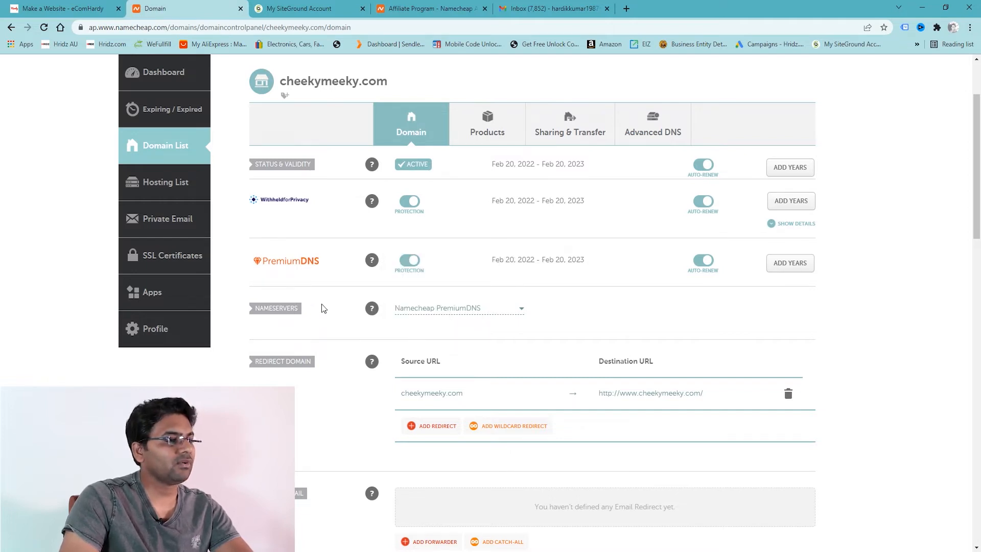
Open the WEBSITES list in the My SiteGround Account tab, briefly rechecking the Namecheap tab.
{"action": "left_click", "coordinate": [278, 5]}
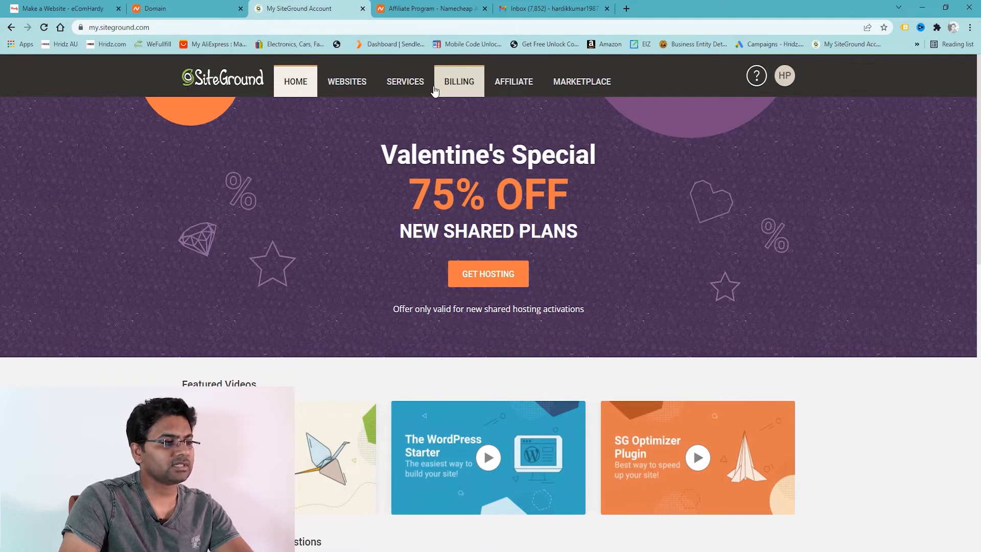
{"action": "left_click", "coordinate": [346, 84]}
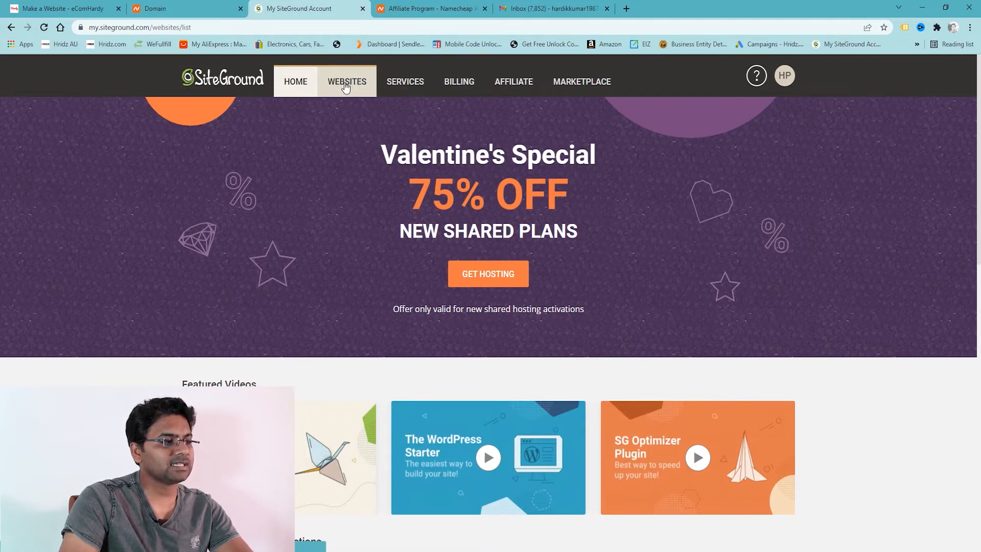
{"action": "left_click", "coordinate": [159, 9]}
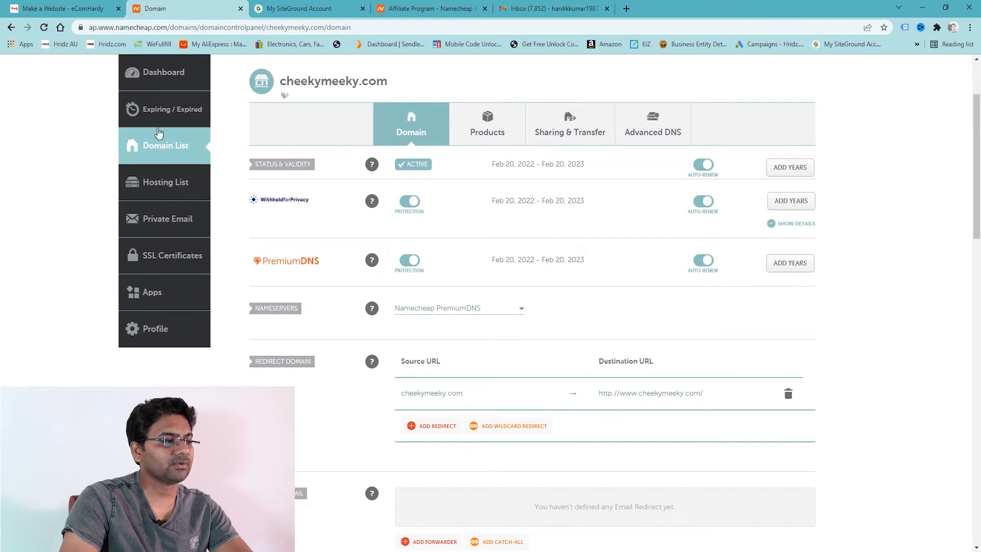
{"action": "left_click", "coordinate": [323, 9]}
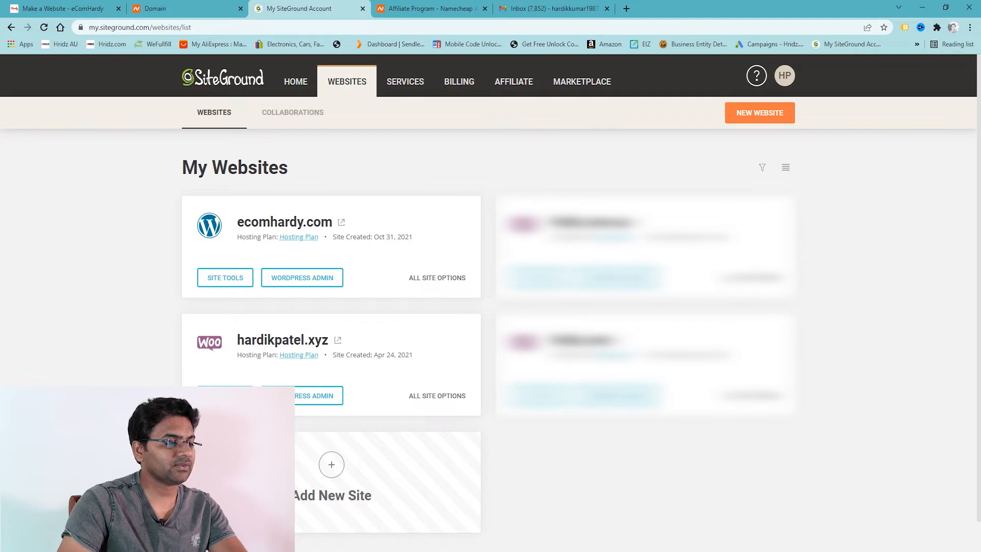
Start an Add New Site wizard, then look back at the cheekymeeky.com Namecheap page.
{"action": "left_click", "coordinate": [333, 465]}
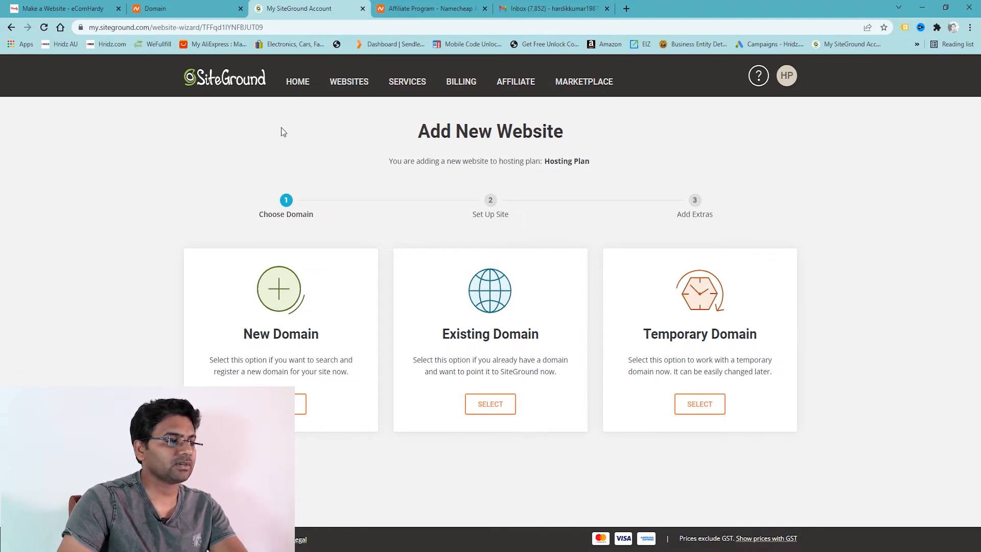
{"action": "left_click", "coordinate": [163, 8]}
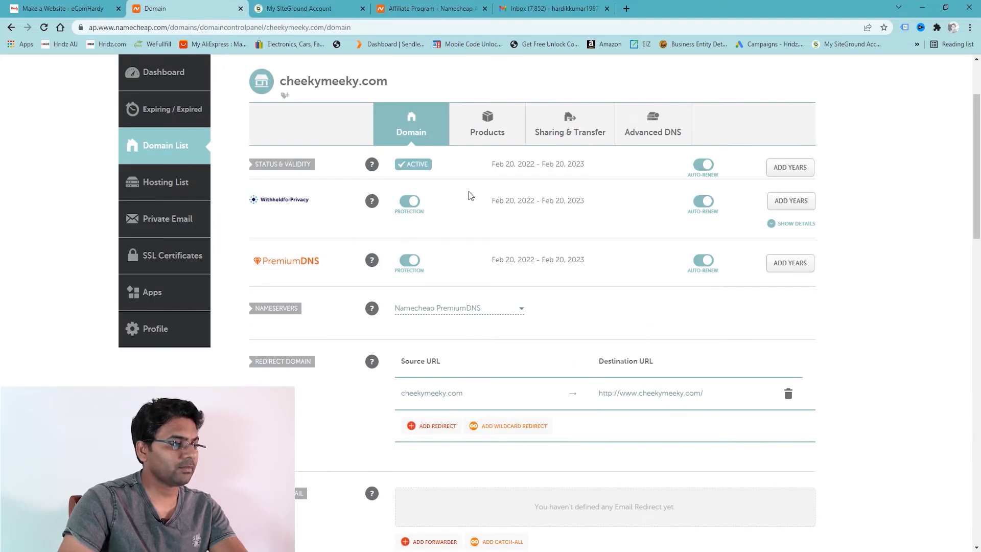
Choose Existing Domain and paste cheekymeeky.com, copied from Namecheap, into the domain field.
{"action": "left_click", "coordinate": [298, 6]}
{"action": "left_click", "coordinate": [473, 409]}
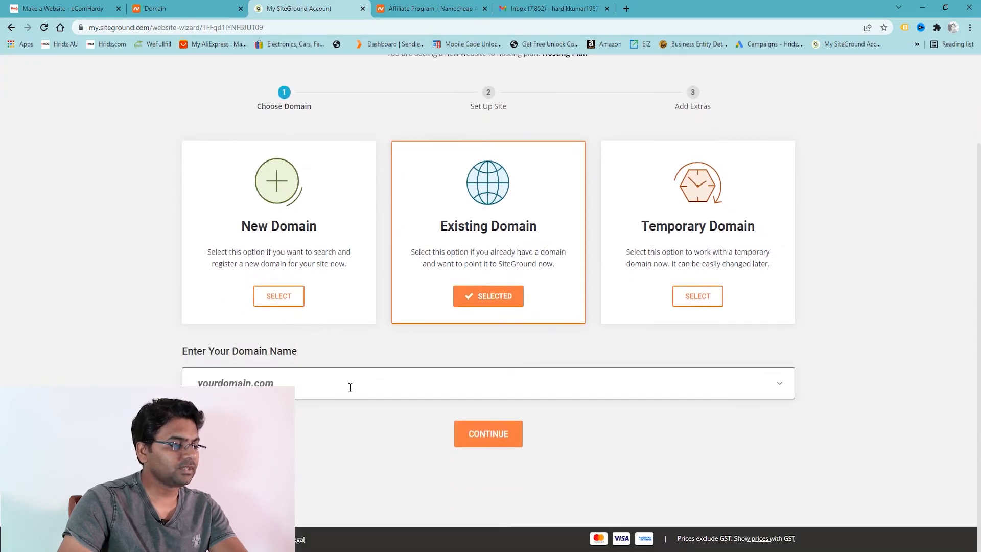
{"action": "left_click", "coordinate": [169, 8]}
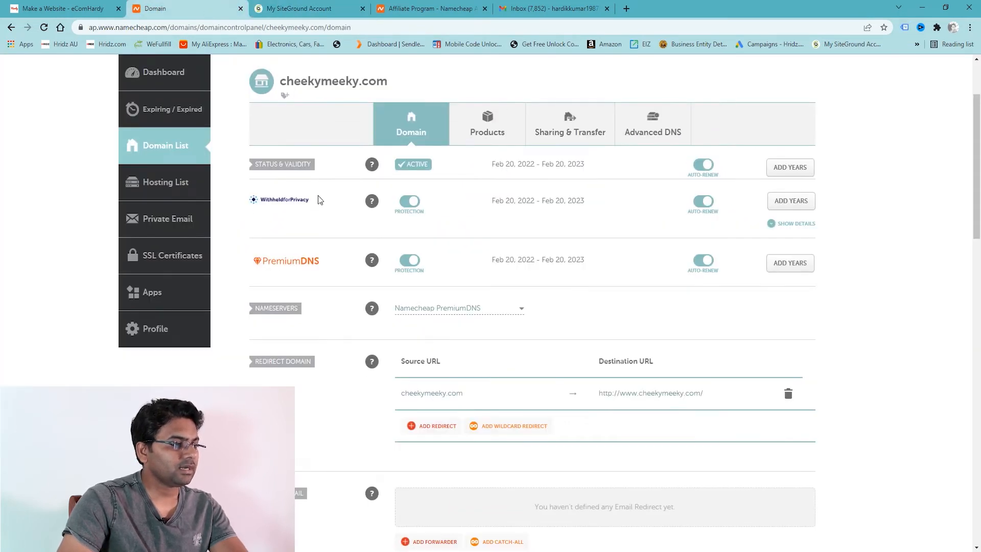
{"action": "scroll", "coordinate": [317, 199], "scroll_direction": "up", "scroll_amount": 2}
{"action": "left_click_drag", "start_coordinate": [393, 187], "coordinate": [280, 189]}
{"action": "key", "text": "ctrl+c"}
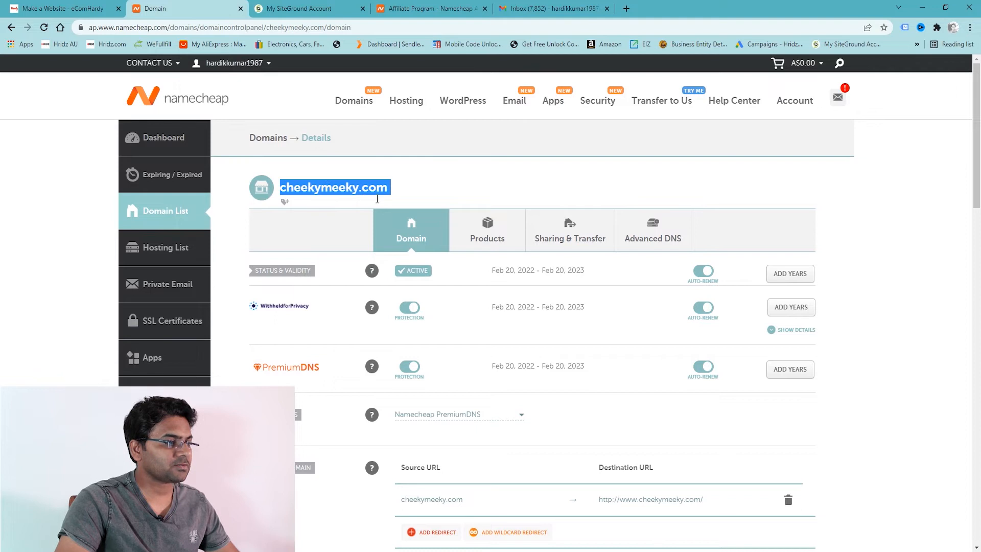
{"action": "left_click", "coordinate": [283, 9]}
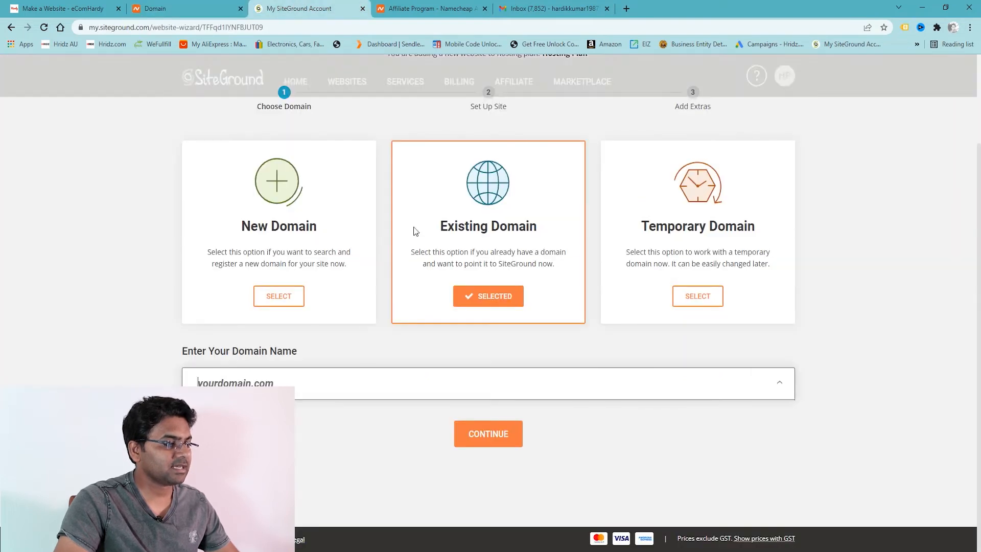
{"action": "left_click", "coordinate": [334, 380]}
{"action": "key", "text": "ctrl+v"}
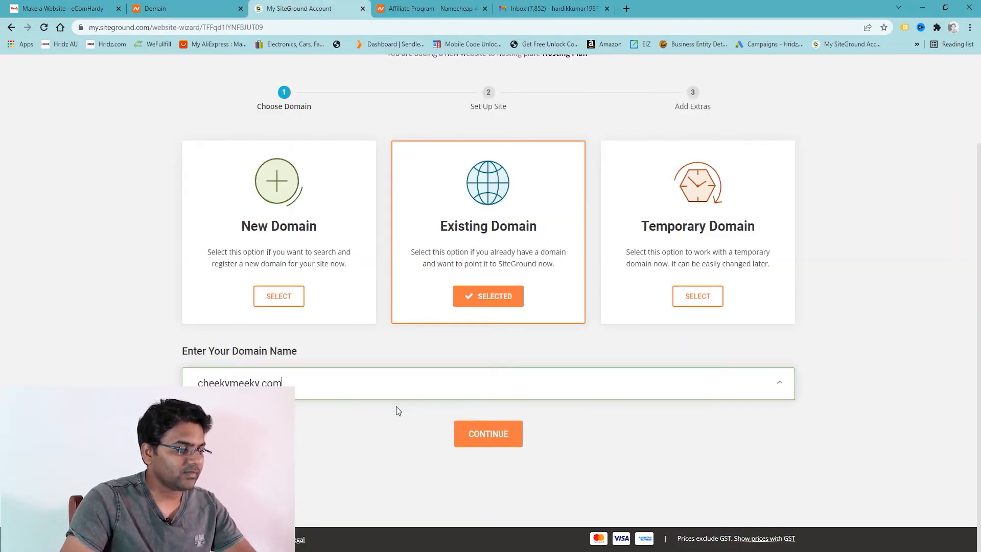
Load cheekymeeky.com in a new tab to check it, then review the entered domain.
{"action": "left_click", "coordinate": [627, 9]}
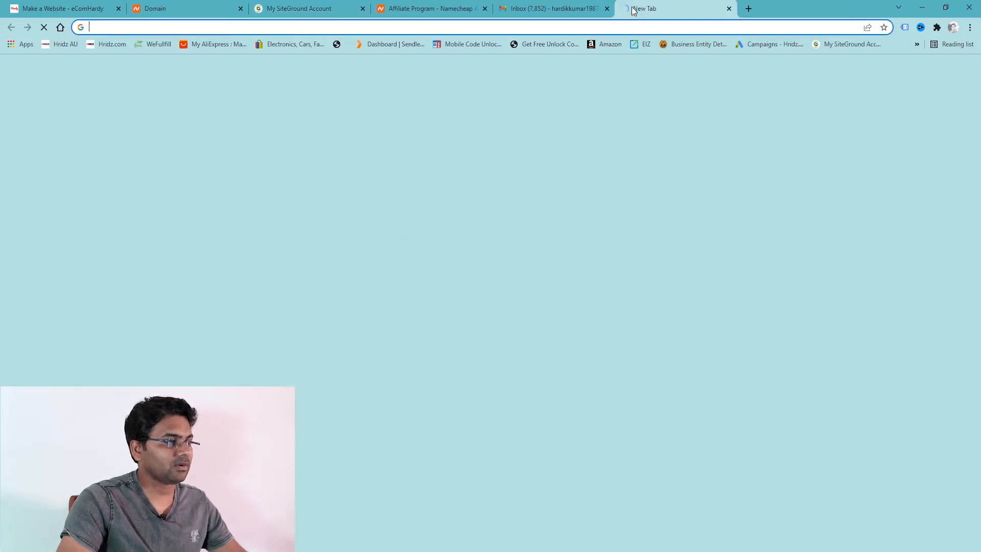
{"action": "key", "text": "ctrl+v"}
{"action": "key", "text": "Return"}
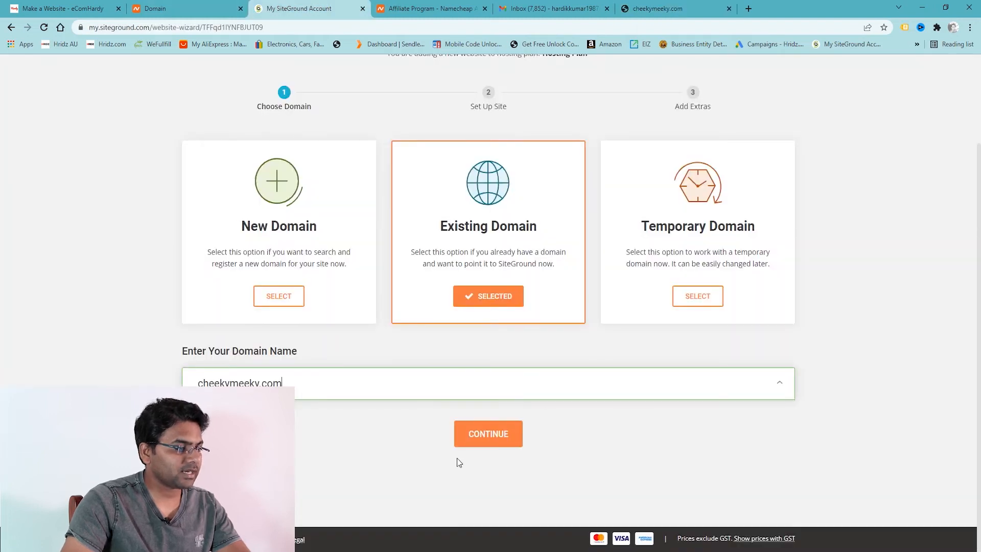
{"action": "left_click_drag", "start_coordinate": [281, 383], "coordinate": [291, 384]}
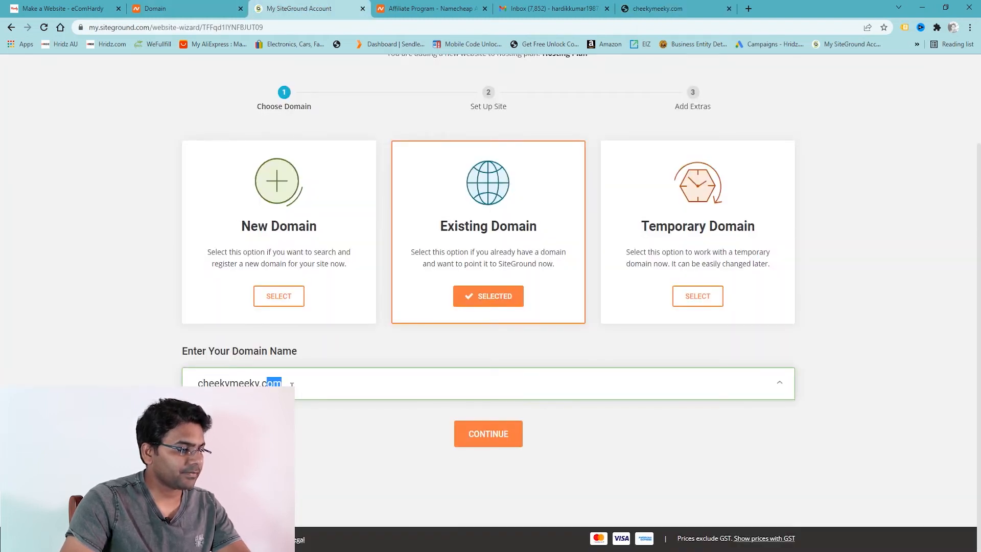
{"action": "left_click", "coordinate": [309, 386]}
{"action": "left_click_drag", "start_coordinate": [240, 383], "coordinate": [306, 385]}
{"action": "left_click", "coordinate": [315, 386]}
Continue to Set Up Site and select Start New Website for cheekymeeky.com.
{"action": "left_click", "coordinate": [499, 437]}
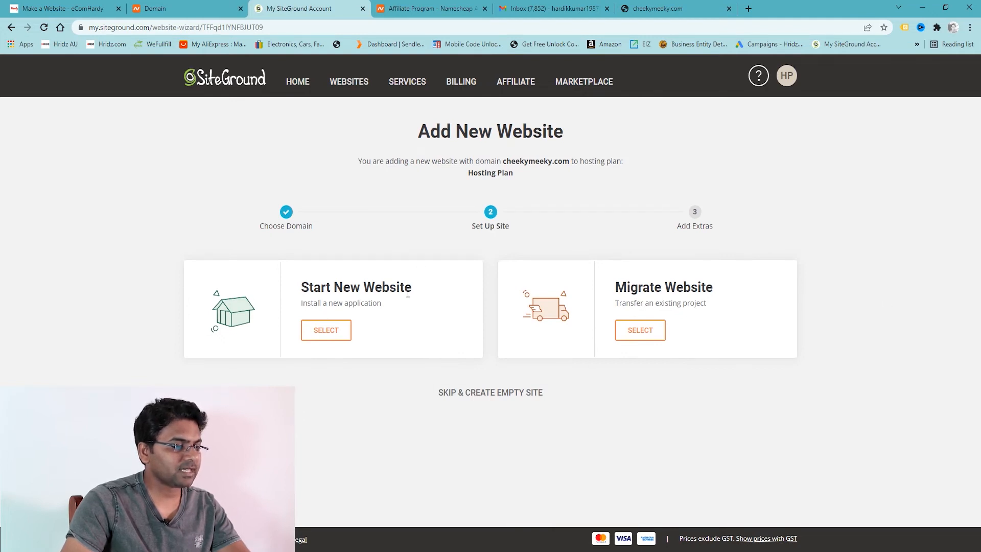
{"action": "left_click_drag", "start_coordinate": [621, 290], "coordinate": [734, 288]}
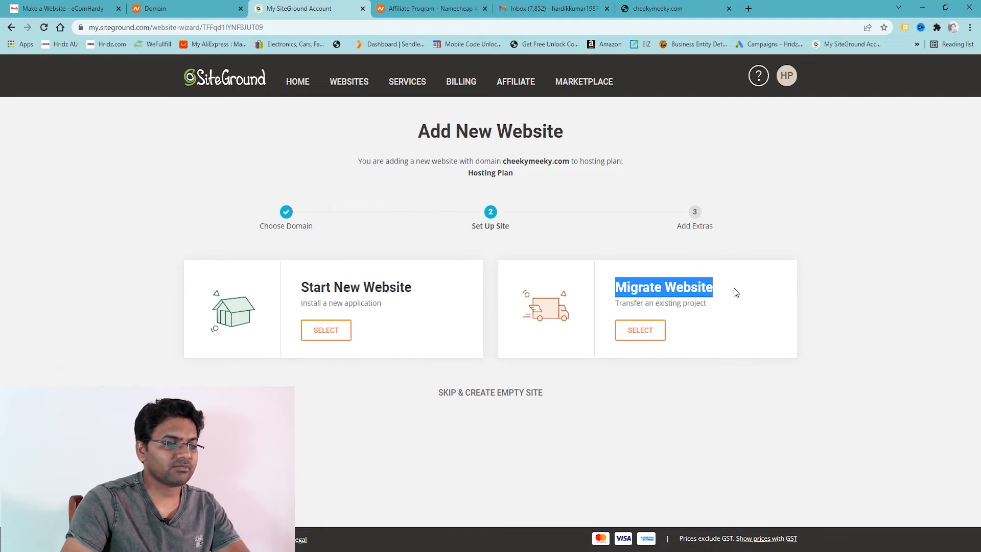
{"action": "left_click", "coordinate": [733, 287]}
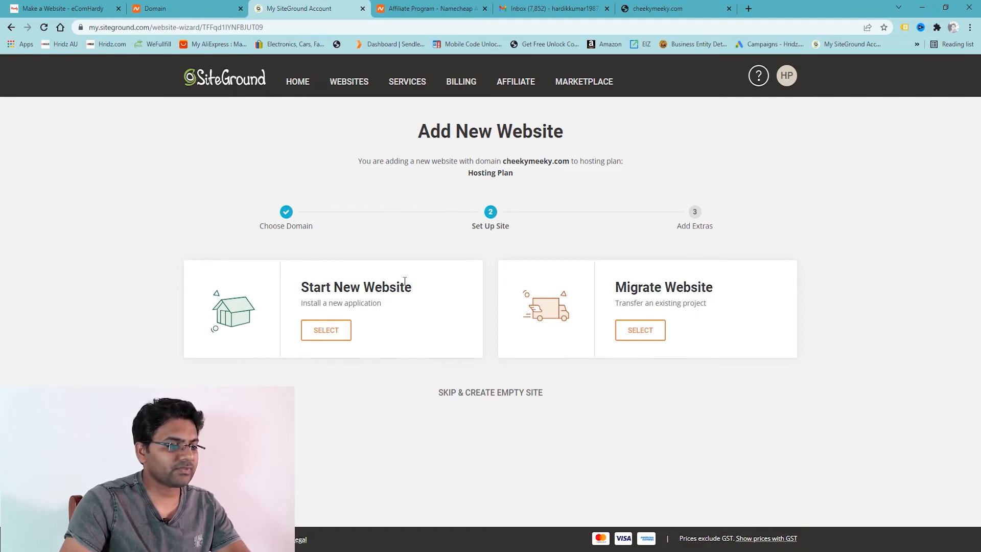
{"action": "left_click", "coordinate": [160, 10]}
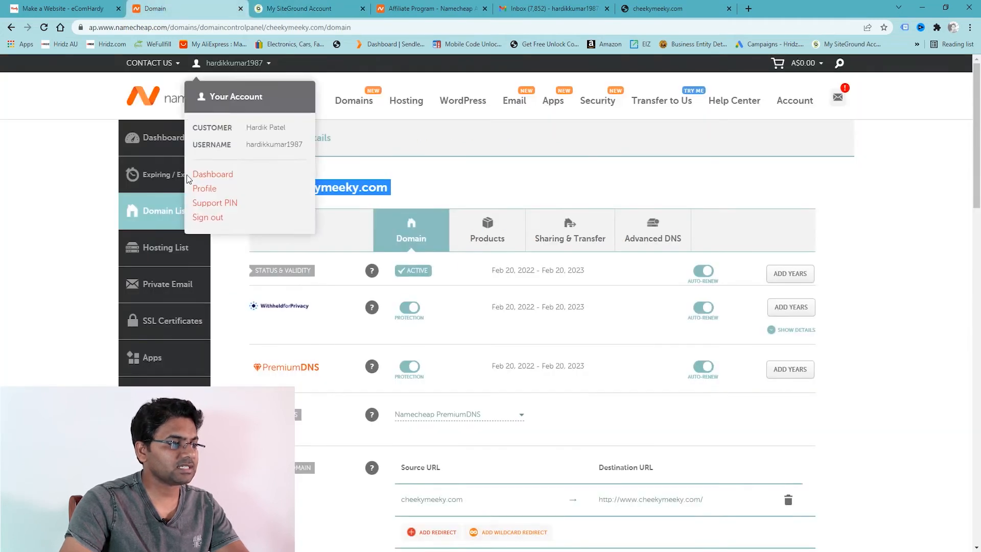
{"action": "left_click", "coordinate": [415, 181]}
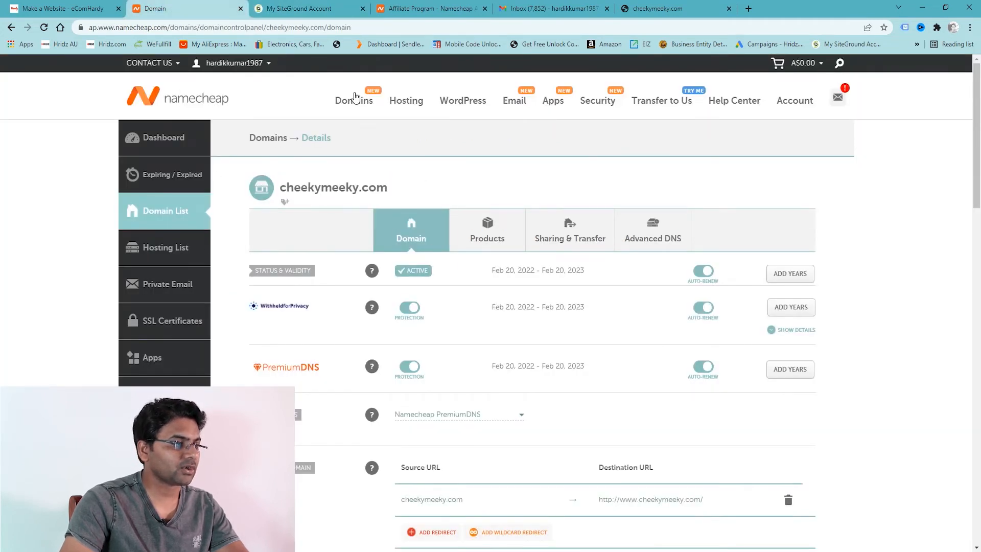
{"action": "left_click", "coordinate": [264, 8]}
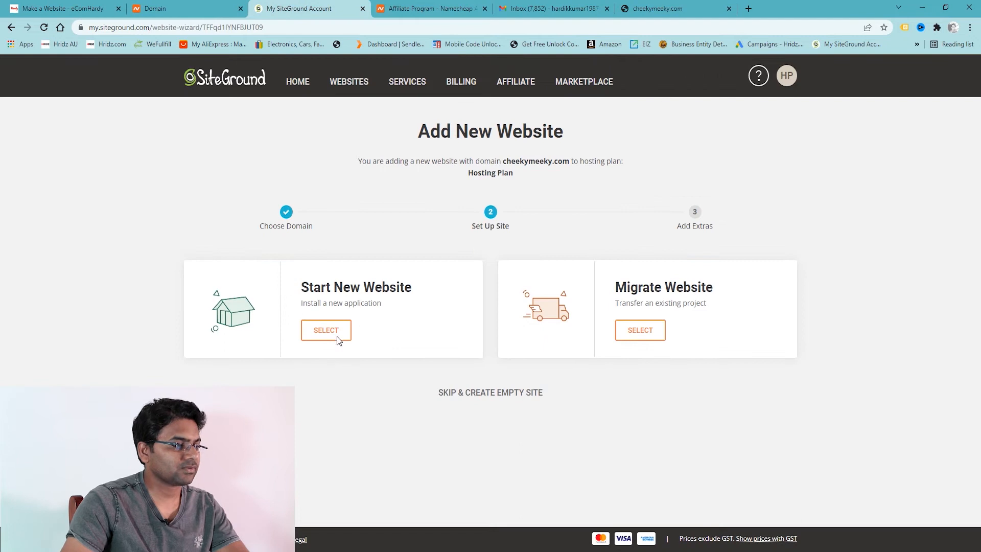
{"action": "left_click", "coordinate": [313, 331]}
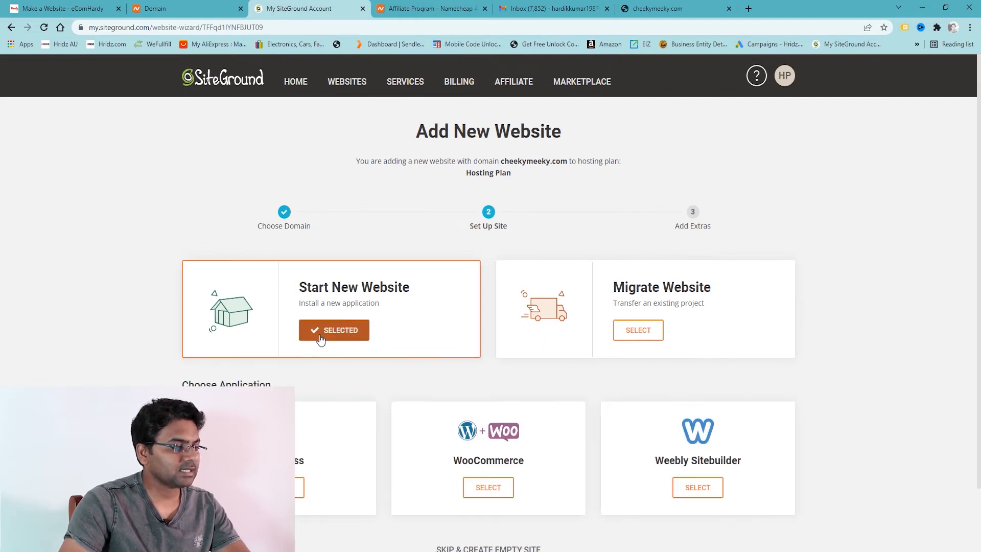
{"action": "scroll", "coordinate": [453, 340], "scroll_direction": "down", "scroll_amount": 1}
{"action": "scroll", "coordinate": [453, 340], "scroll_direction": "down", "scroll_amount": 1}
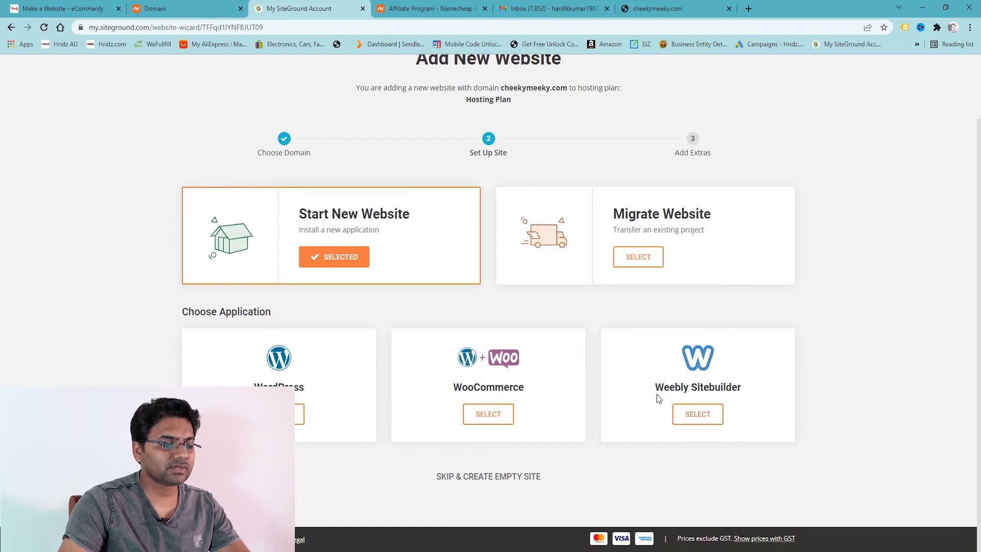
{"action": "left_click_drag", "start_coordinate": [656, 389], "coordinate": [741, 388]}
{"action": "left_click", "coordinate": [742, 387]}
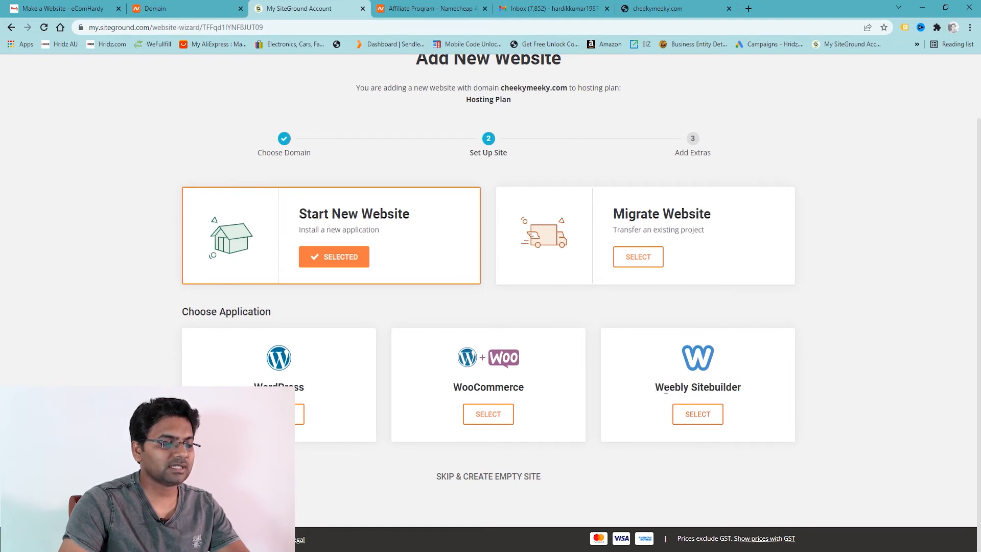
{"action": "left_click_drag", "start_coordinate": [655, 389], "coordinate": [752, 394]}
{"action": "left_click", "coordinate": [676, 396]}
{"action": "left_click", "coordinate": [751, 395]}
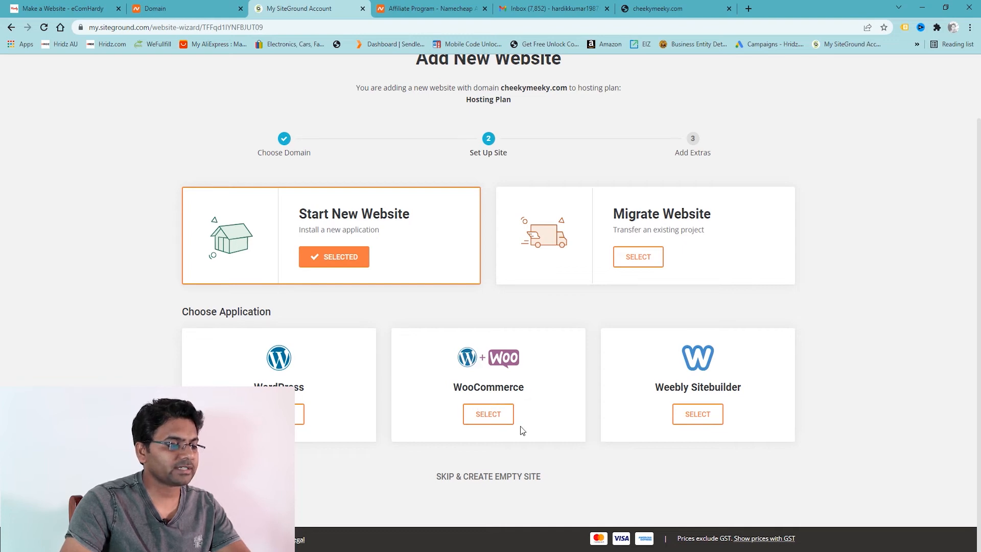
{"action": "left_click", "coordinate": [489, 415]}
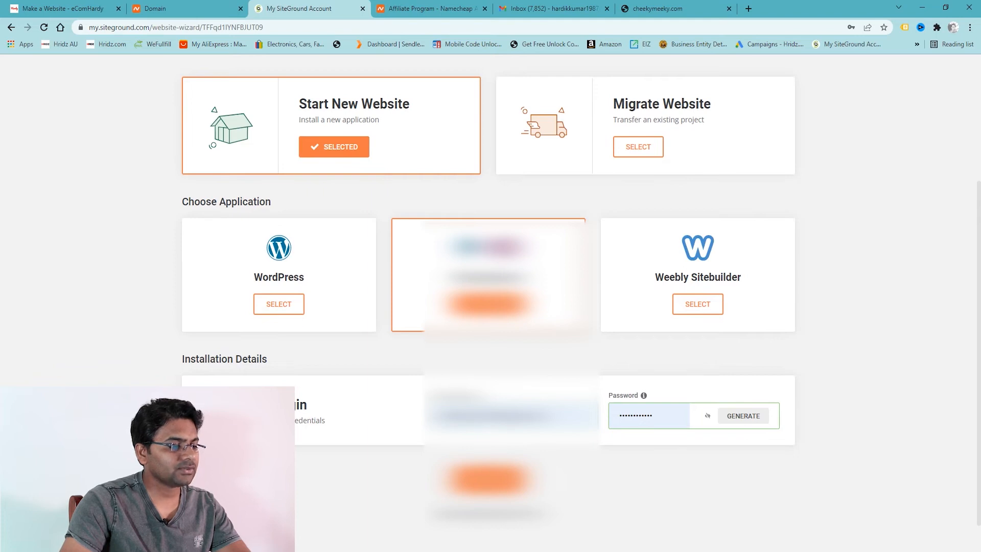
Enter the admin login e-mail and a strong password for the WooCommerce install, then continue.
{"action": "key", "text": "BackSpace"}
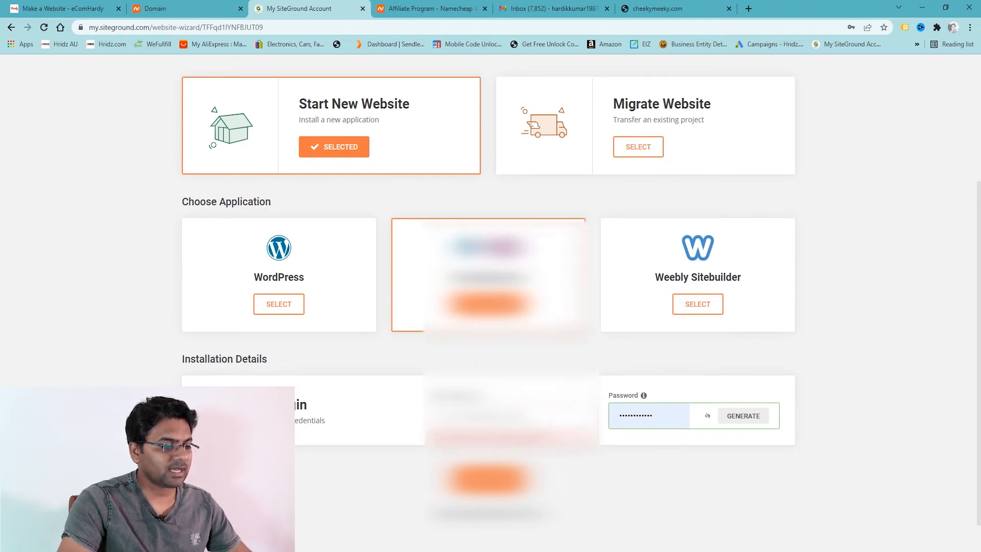
{"action": "left_click", "coordinate": [501, 416]}
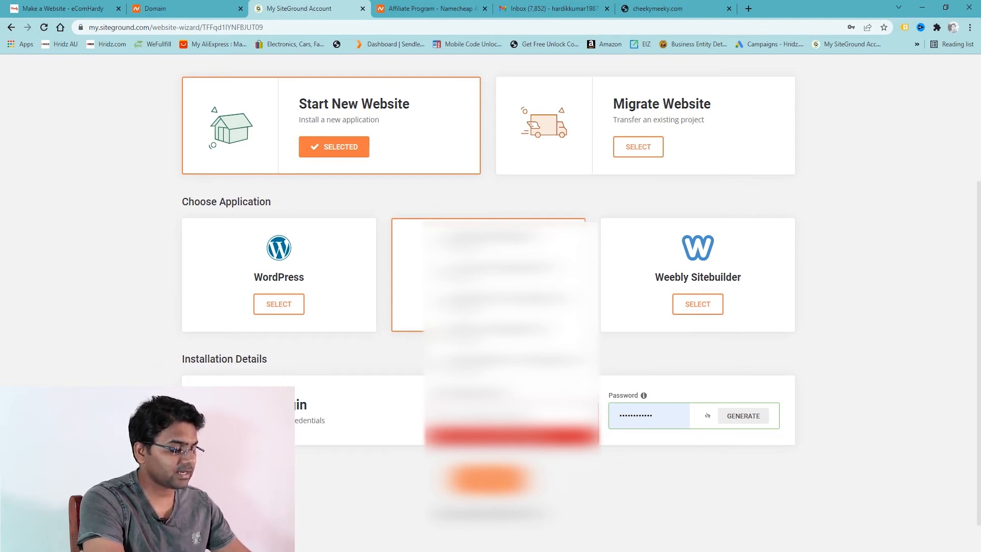
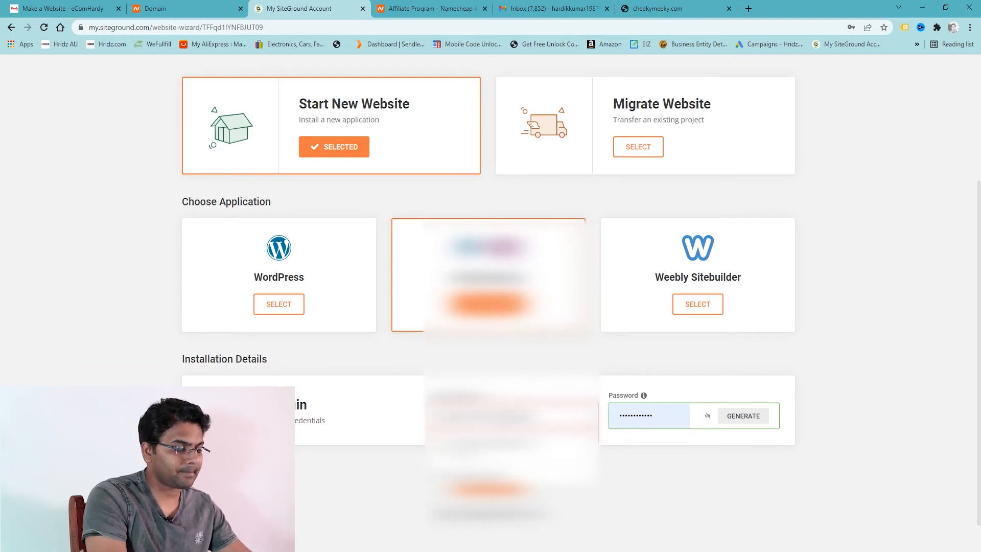
{"action": "key", "text": "Tab"}
{"action": "type", "text": "••••••••••••"}
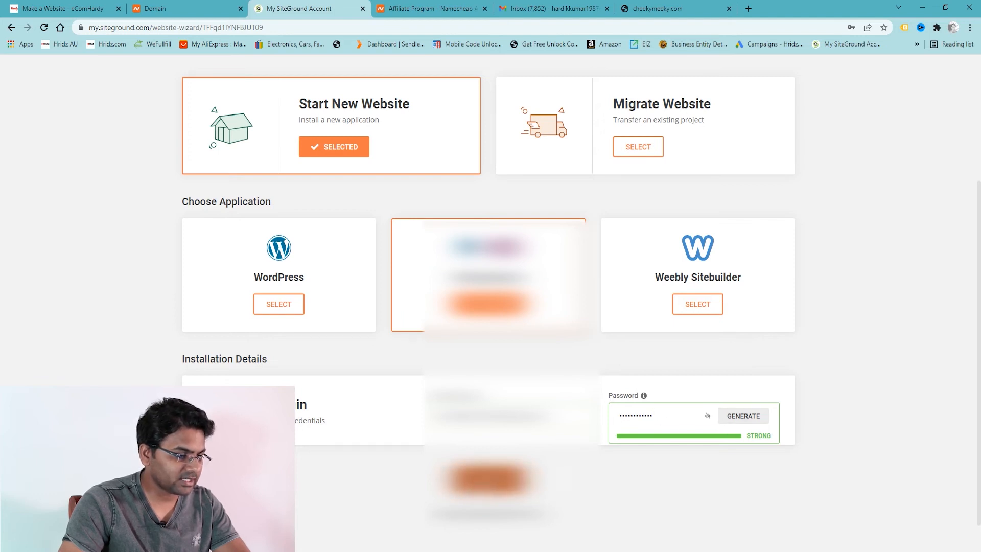
{"action": "left_click", "coordinate": [488, 479]}
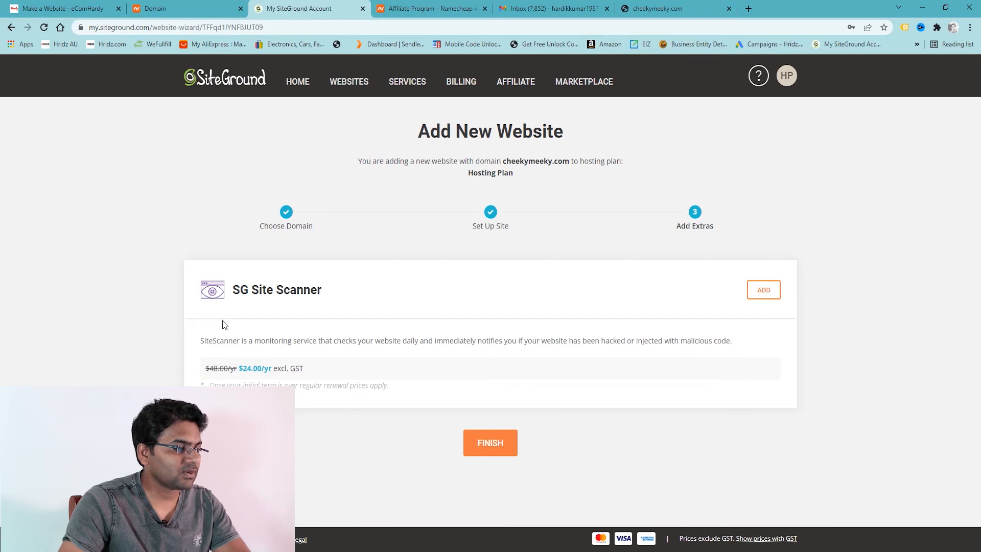
Skip SG Site Scanner and finish creating the cheekymeeky.com website.
{"action": "left_click", "coordinate": [500, 448]}
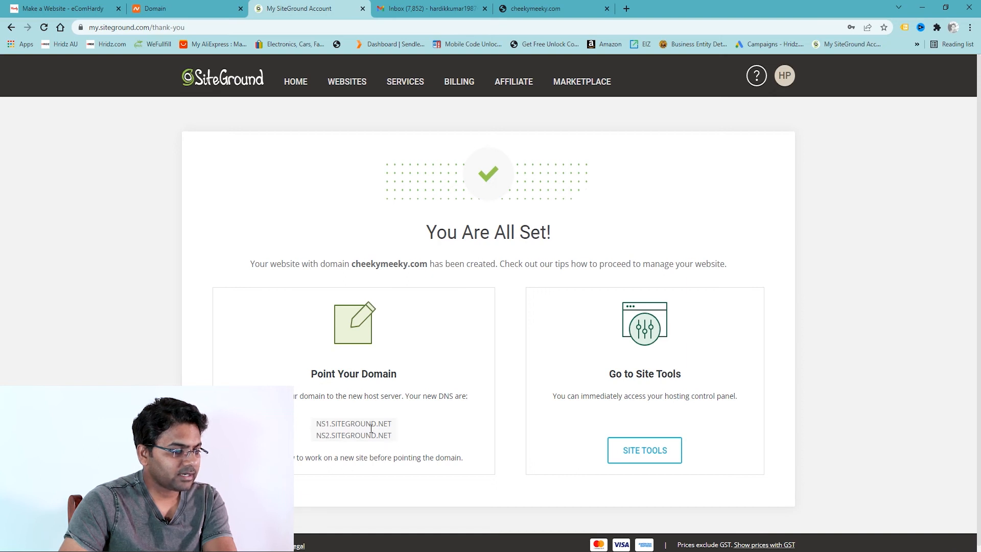
Select NS1.SITEGROUND.NET on the You Are All Set page and return to Namecheap.
{"action": "left_click_drag", "start_coordinate": [450, 397], "coordinate": [459, 396]}
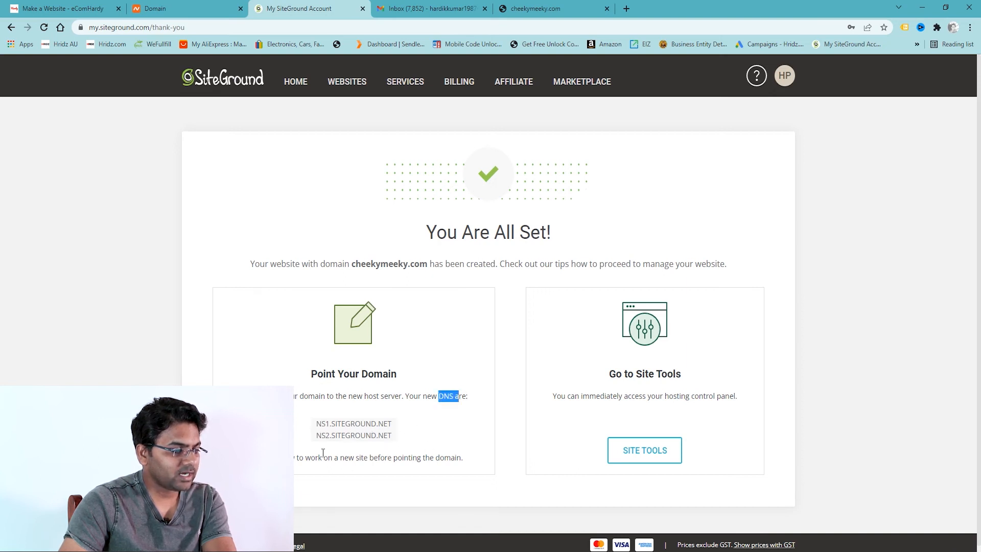
{"action": "left_click", "coordinate": [402, 434]}
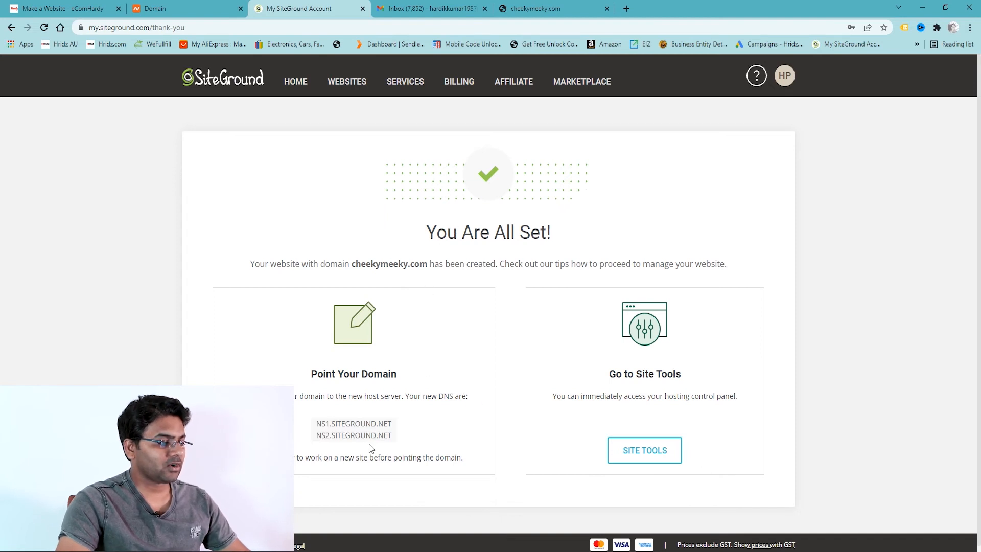
{"action": "left_click_drag", "start_coordinate": [315, 423], "coordinate": [395, 426]}
{"action": "key", "text": "ctrl+c"}
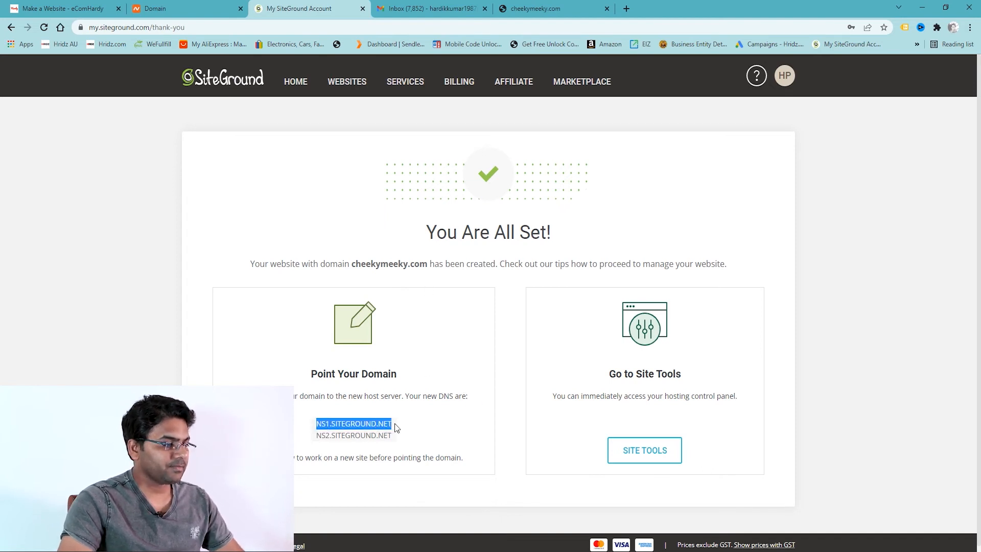
{"action": "left_click", "coordinate": [177, 7]}
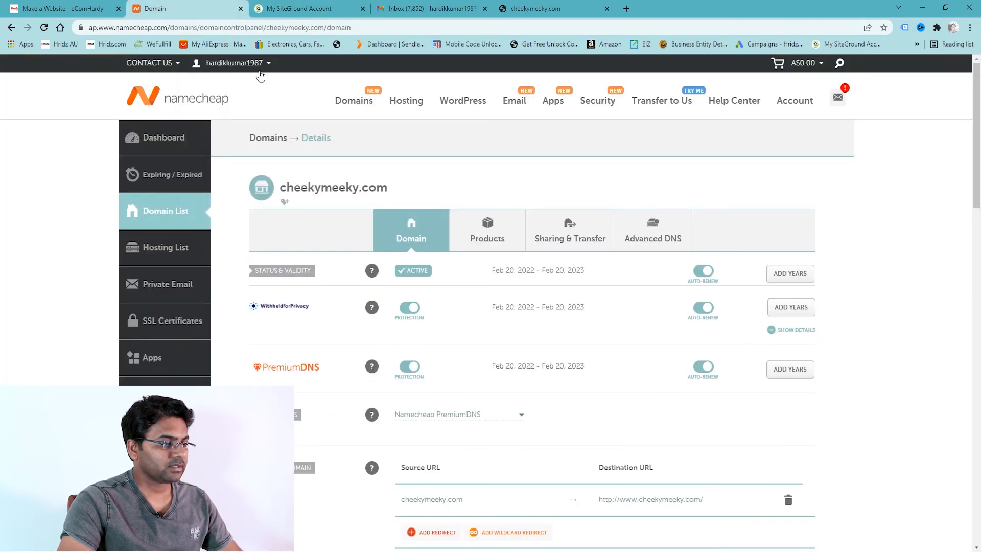
Switch cheekymeeky.com's nameservers to Custom DNS and paste NS1.SITEGROUND.NET into the first field.
{"action": "scroll", "coordinate": [436, 431], "scroll_direction": "down", "scroll_amount": 1}
{"action": "scroll", "coordinate": [388, 375], "scroll_direction": "up", "scroll_amount": 1}
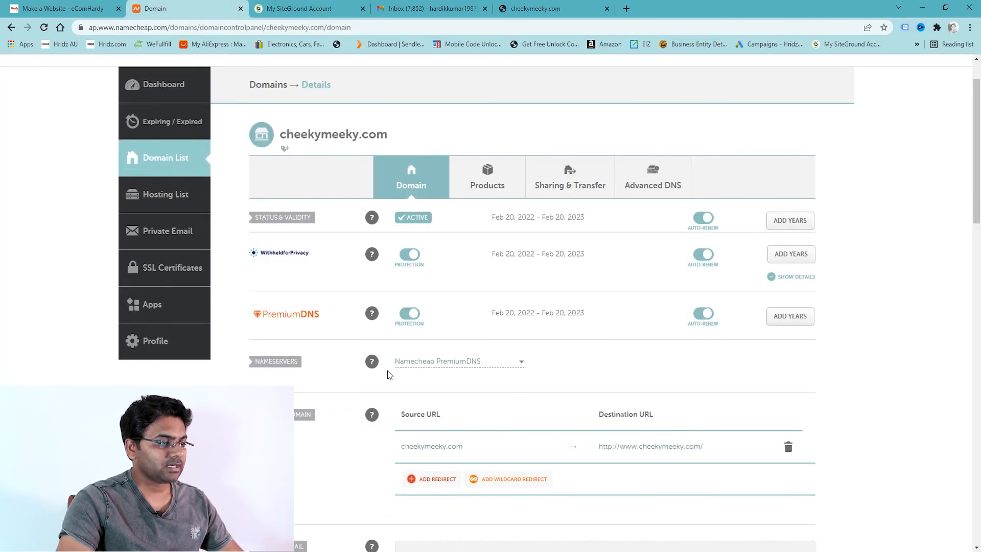
{"action": "left_click", "coordinate": [485, 368]}
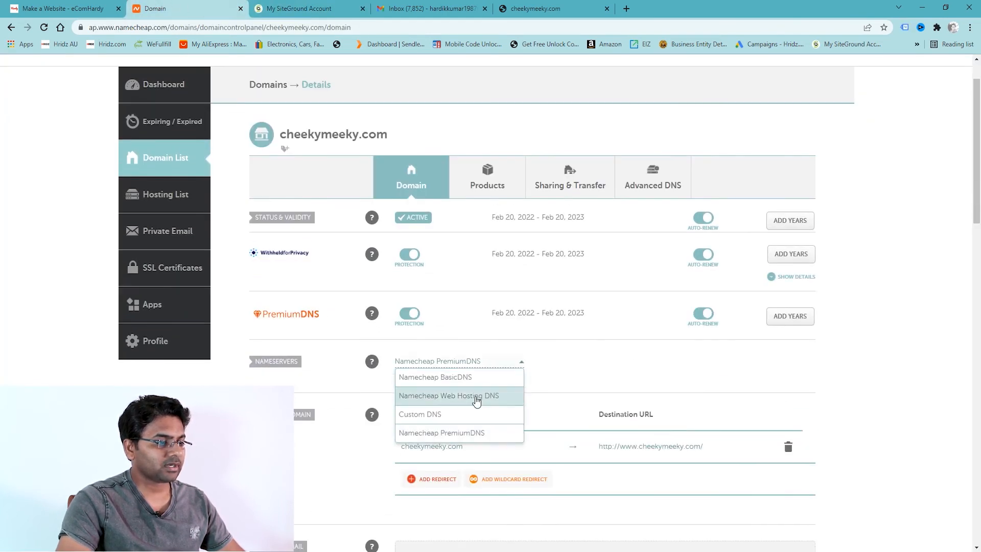
{"action": "left_click", "coordinate": [448, 416]}
{"action": "left_click", "coordinate": [451, 387]}
{"action": "key", "text": "ctrl+v"}
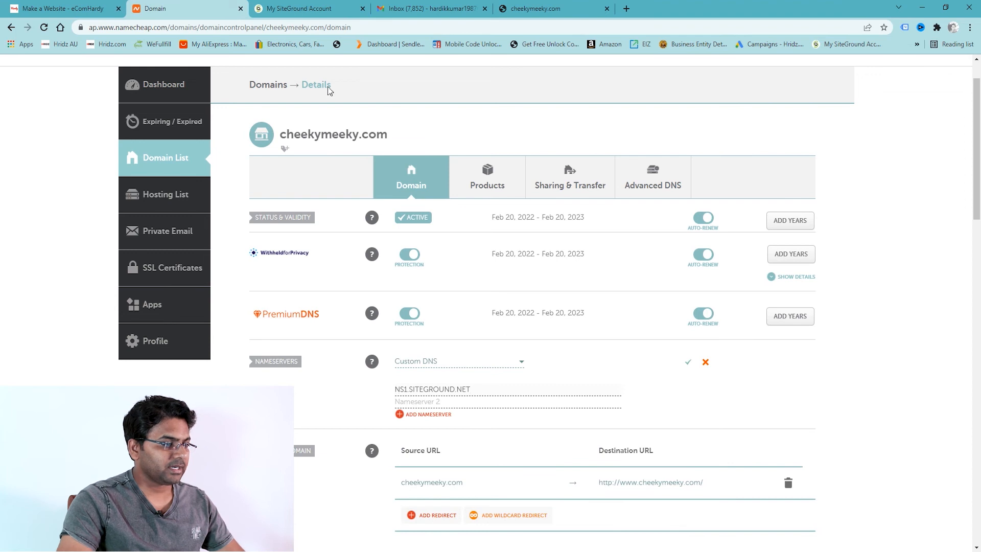
Copy NS2.SITEGROUND.NET from SiteGround and paste it into the second Namecheap nameserver field.
{"action": "left_click", "coordinate": [306, 8]}
{"action": "left_click", "coordinate": [403, 436]}
{"action": "left_click_drag", "start_coordinate": [402, 436], "coordinate": [324, 437]}
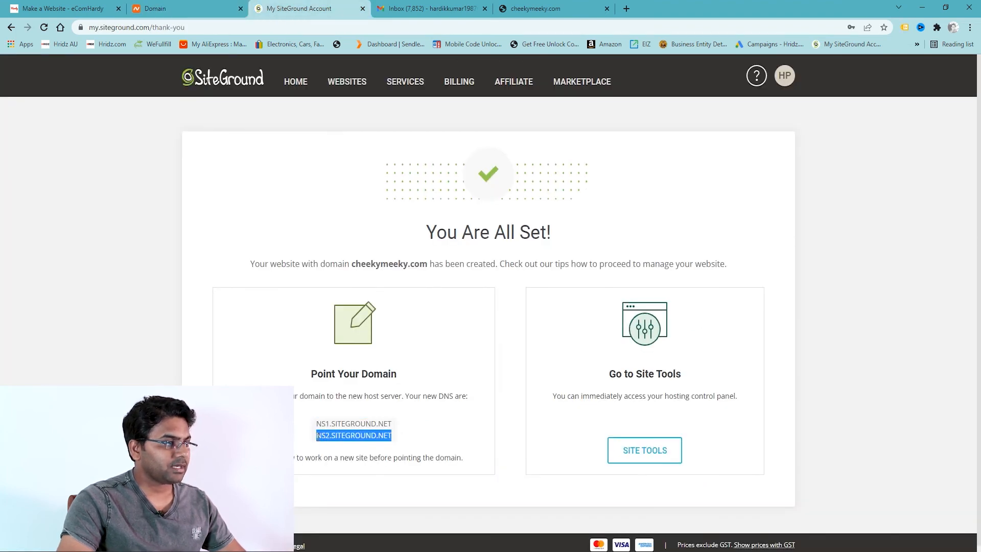
{"action": "left_click", "coordinate": [179, 8]}
{"action": "left_click", "coordinate": [480, 403]}
{"action": "type", "text": "NS2.SITEGROUND.NET"}
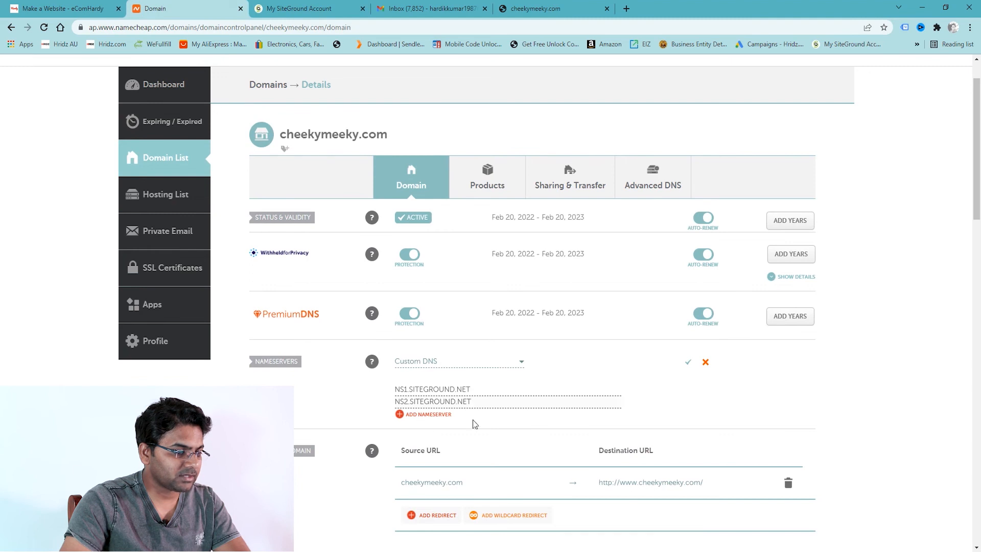
{"action": "scroll", "coordinate": [495, 404], "scroll_direction": "down", "scroll_amount": 8}
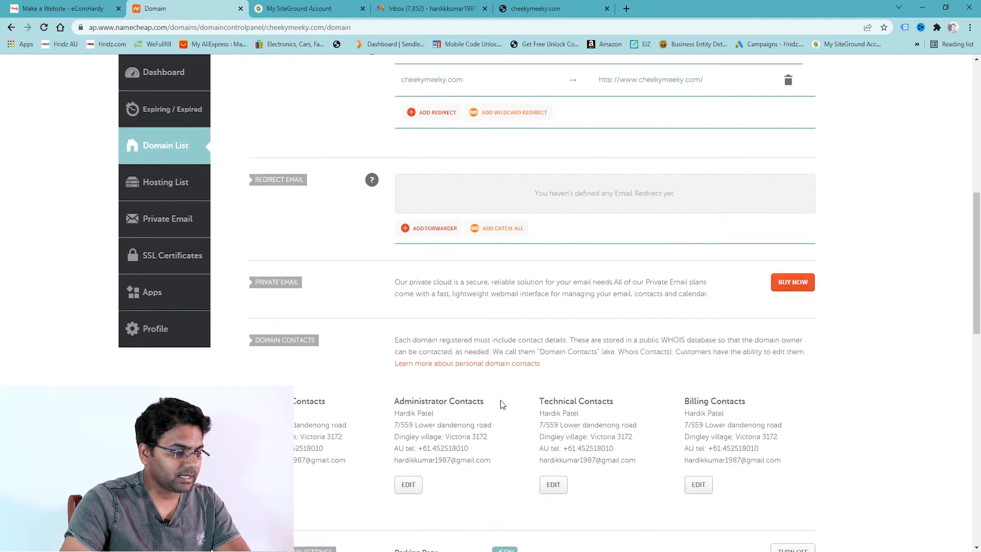
{"action": "scroll", "coordinate": [501, 404], "scroll_direction": "down", "scroll_amount": 5}
{"action": "scroll", "coordinate": [501, 405], "scroll_direction": "up", "scroll_amount": 4}
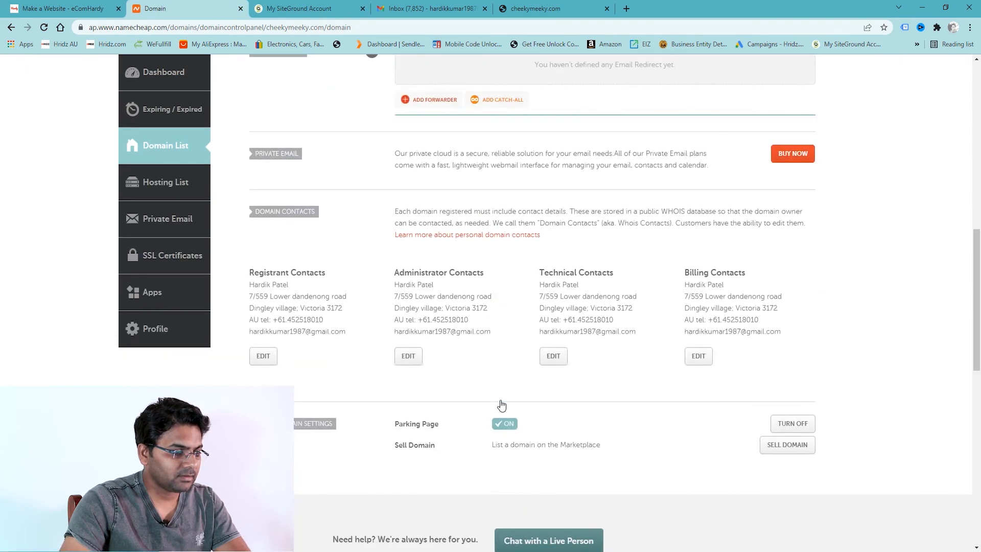
{"action": "scroll", "coordinate": [631, 389], "scroll_direction": "up", "scroll_amount": 3}
{"action": "scroll", "coordinate": [630, 388], "scroll_direction": "up", "scroll_amount": 7}
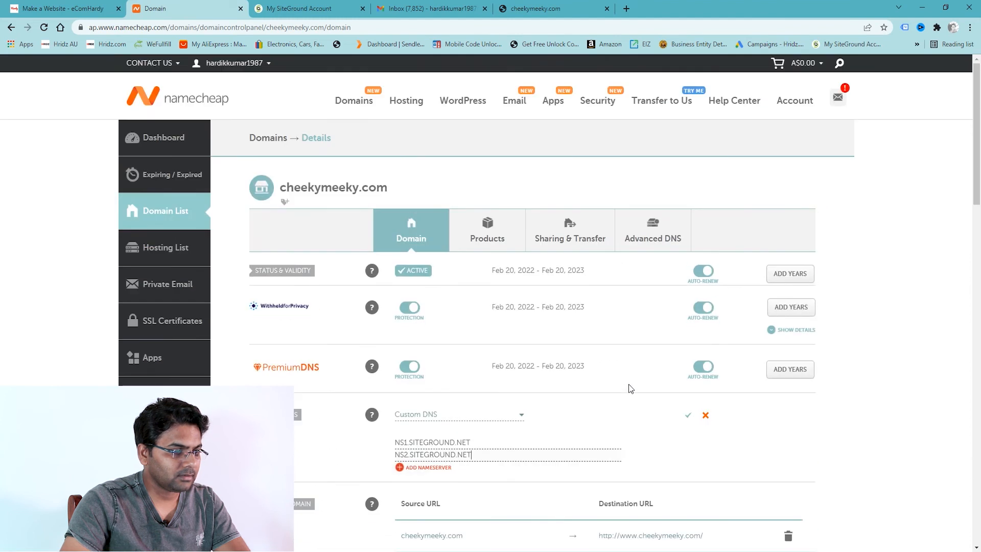
{"action": "scroll", "coordinate": [631, 388], "scroll_direction": "down", "scroll_amount": 4}
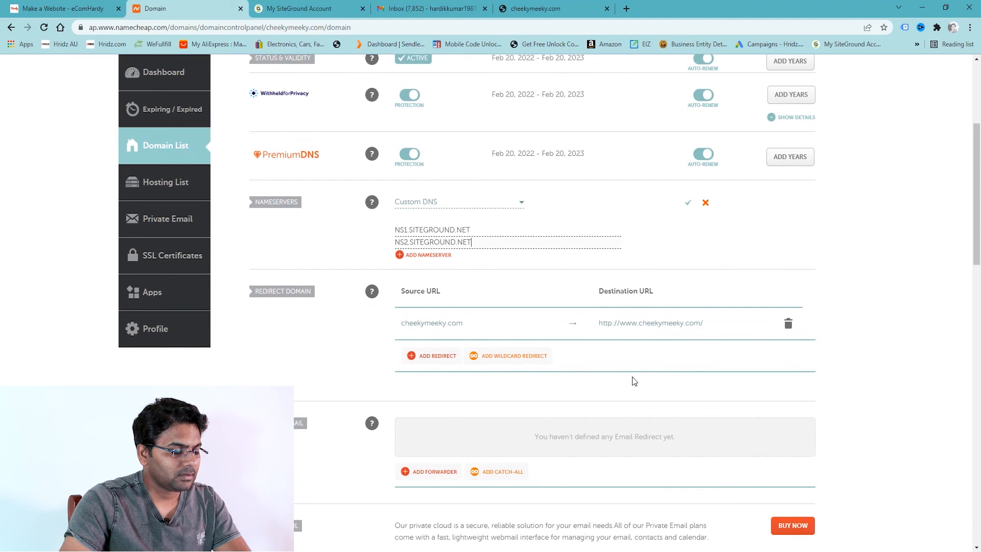
Save NS1 and NS2.SITEGROUND.NET as cheekymeeky.com's nameservers, then return to SiteGround's You Are All Set page.
{"action": "scroll", "coordinate": [614, 250], "scroll_direction": "up", "scroll_amount": 1}
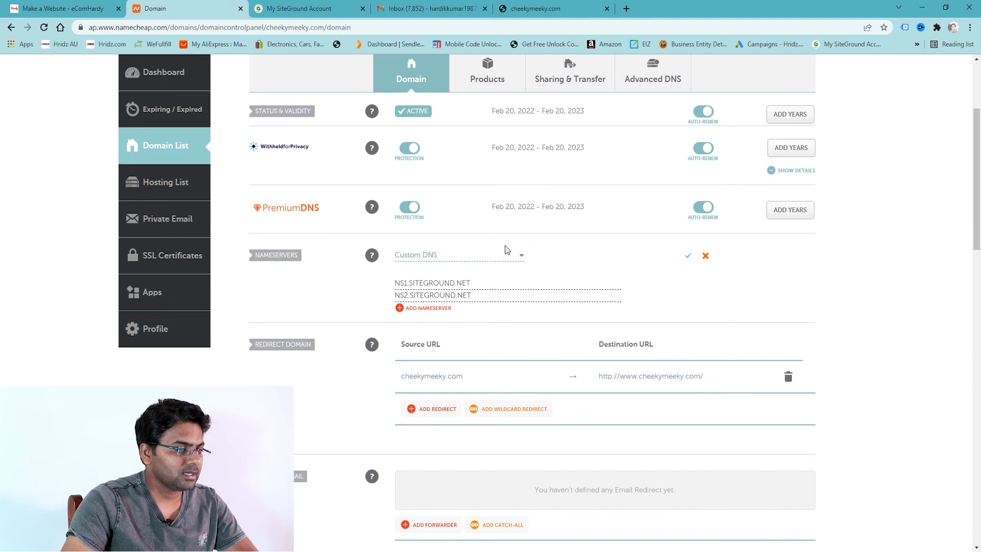
{"action": "left_click", "coordinate": [688, 258]}
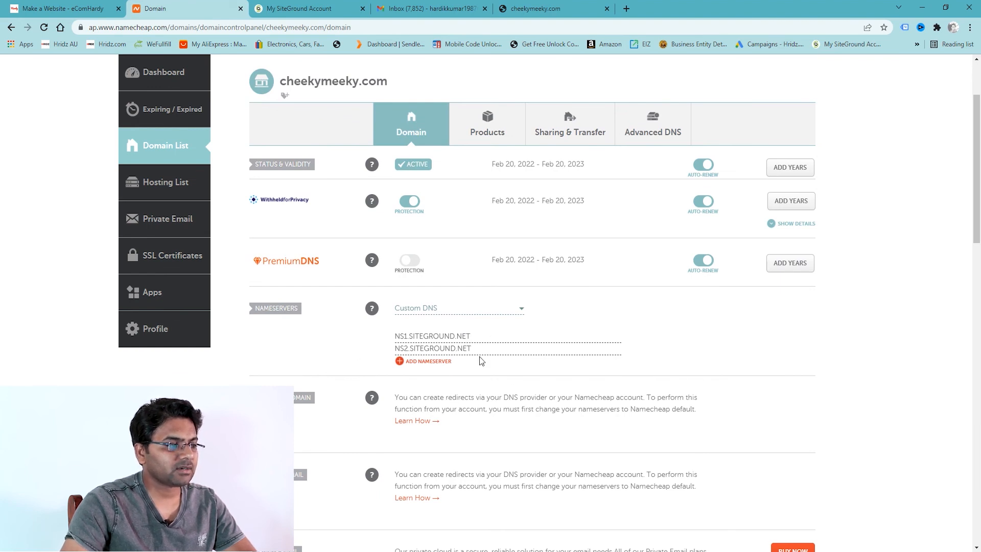
{"action": "left_click", "coordinate": [302, 8]}
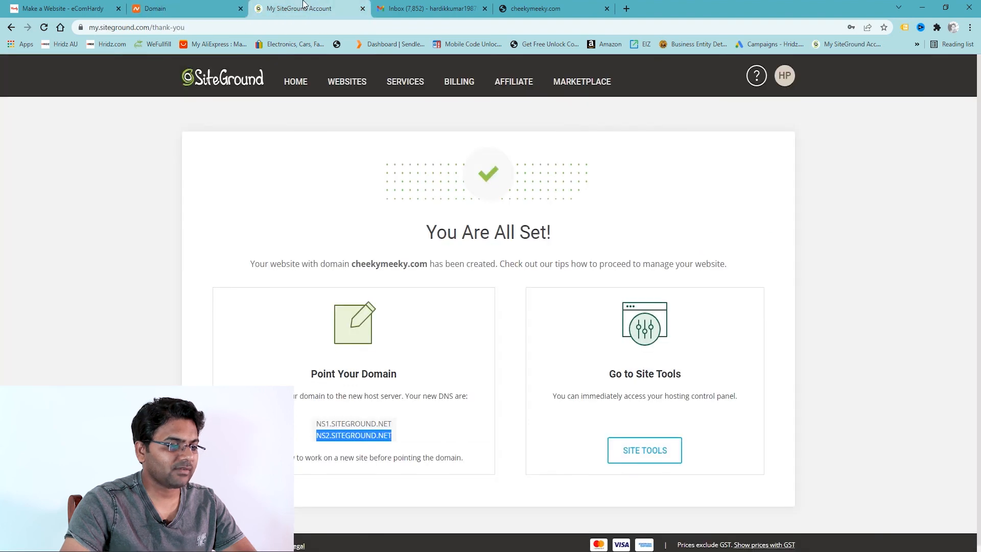